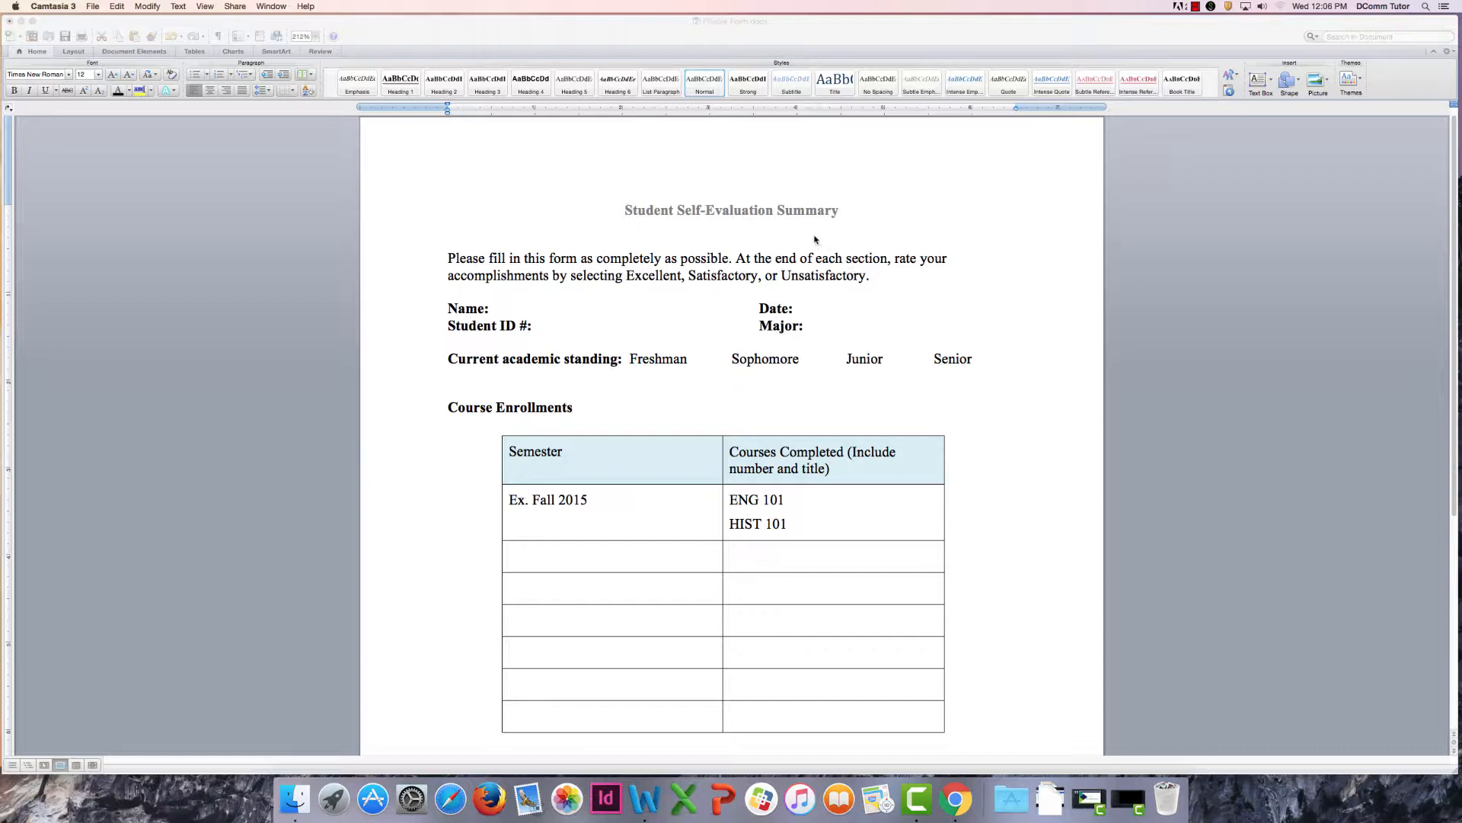
Enable the Developer tab in Word's ribbon preferences.
left_click(453, 27)
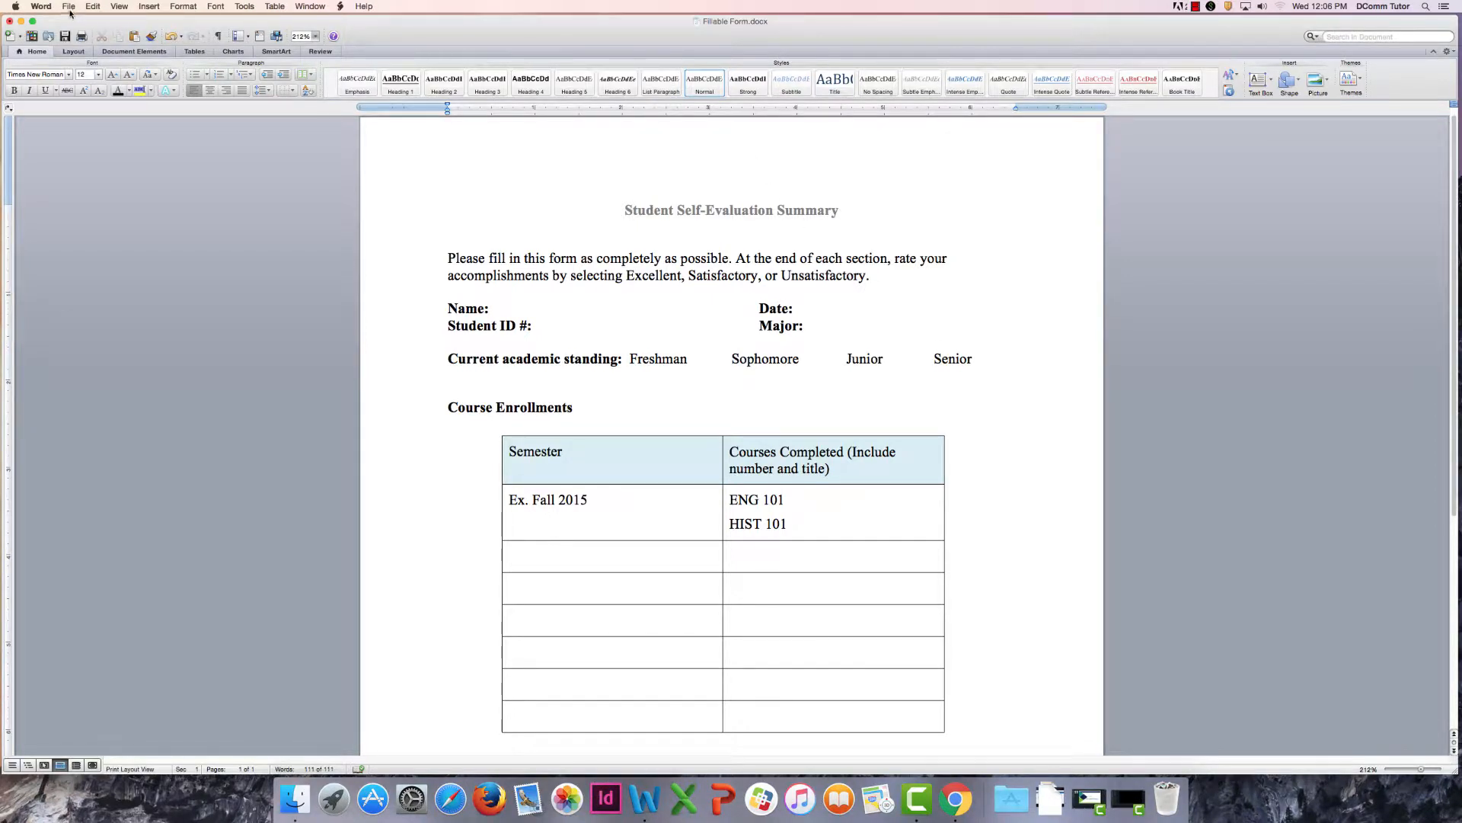
left_click(38, 7)
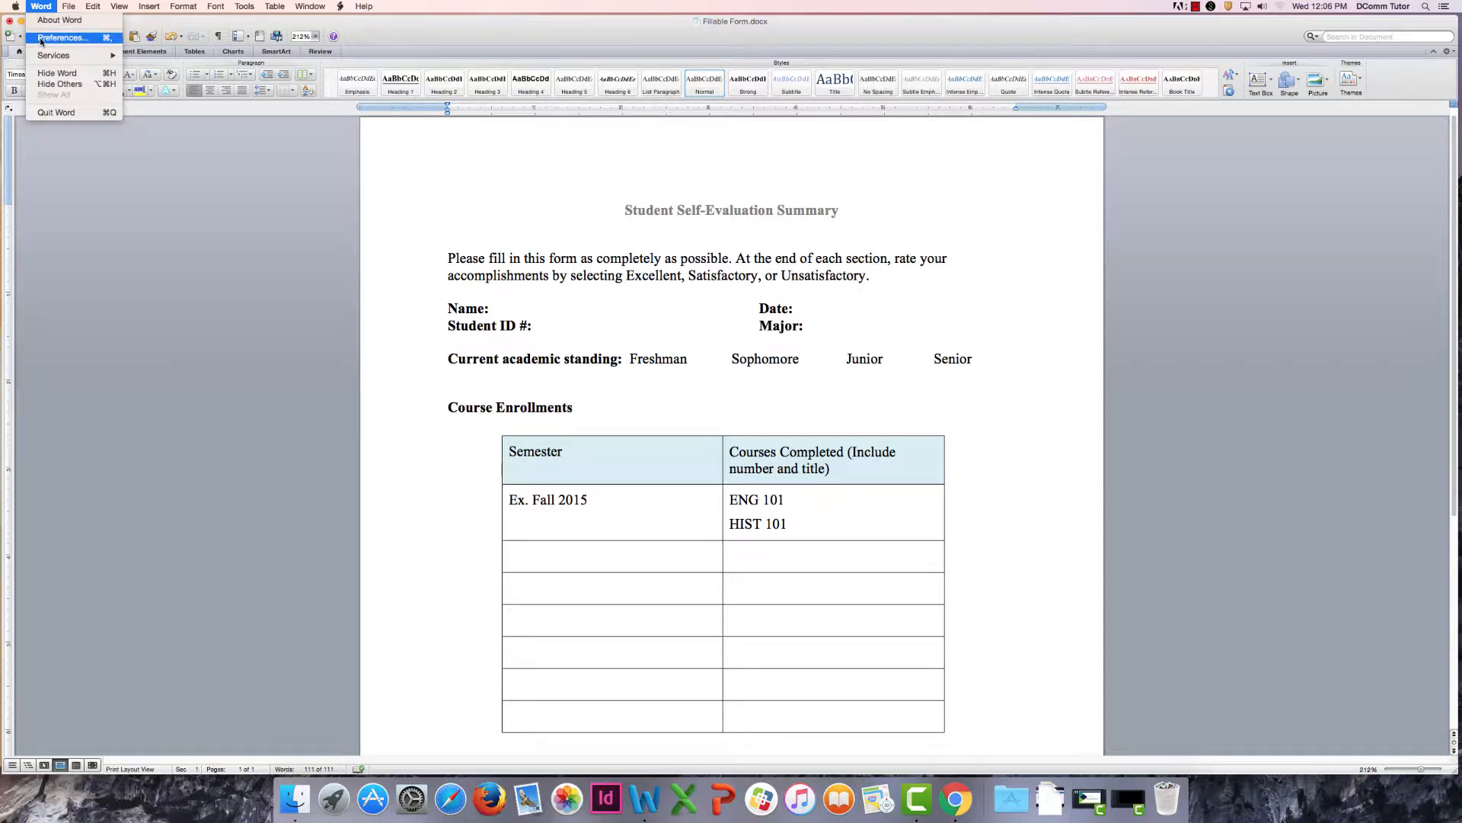
left_click(42, 39)
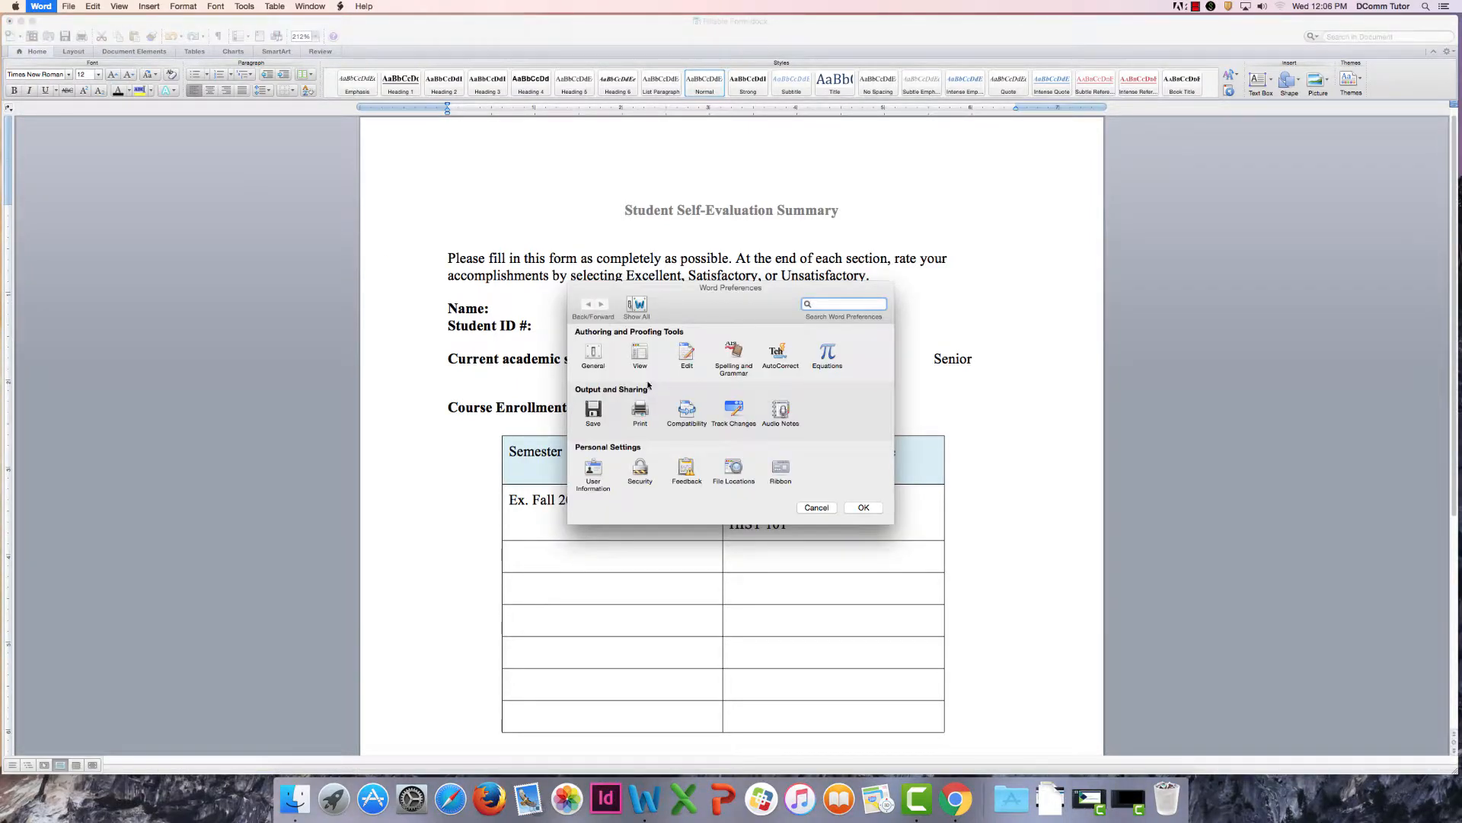
left_click(782, 472)
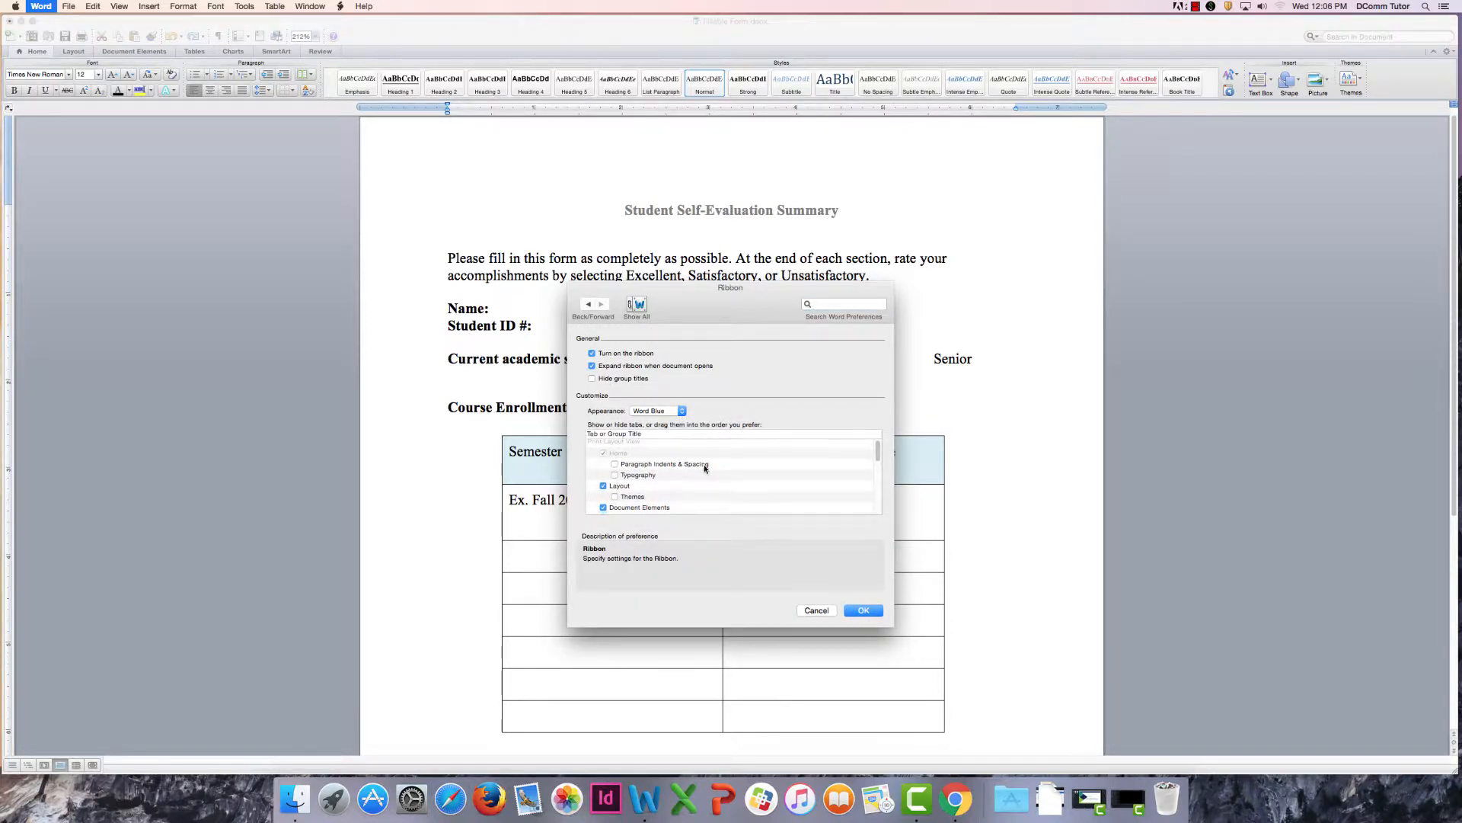
scroll(701, 466, "down", 3)
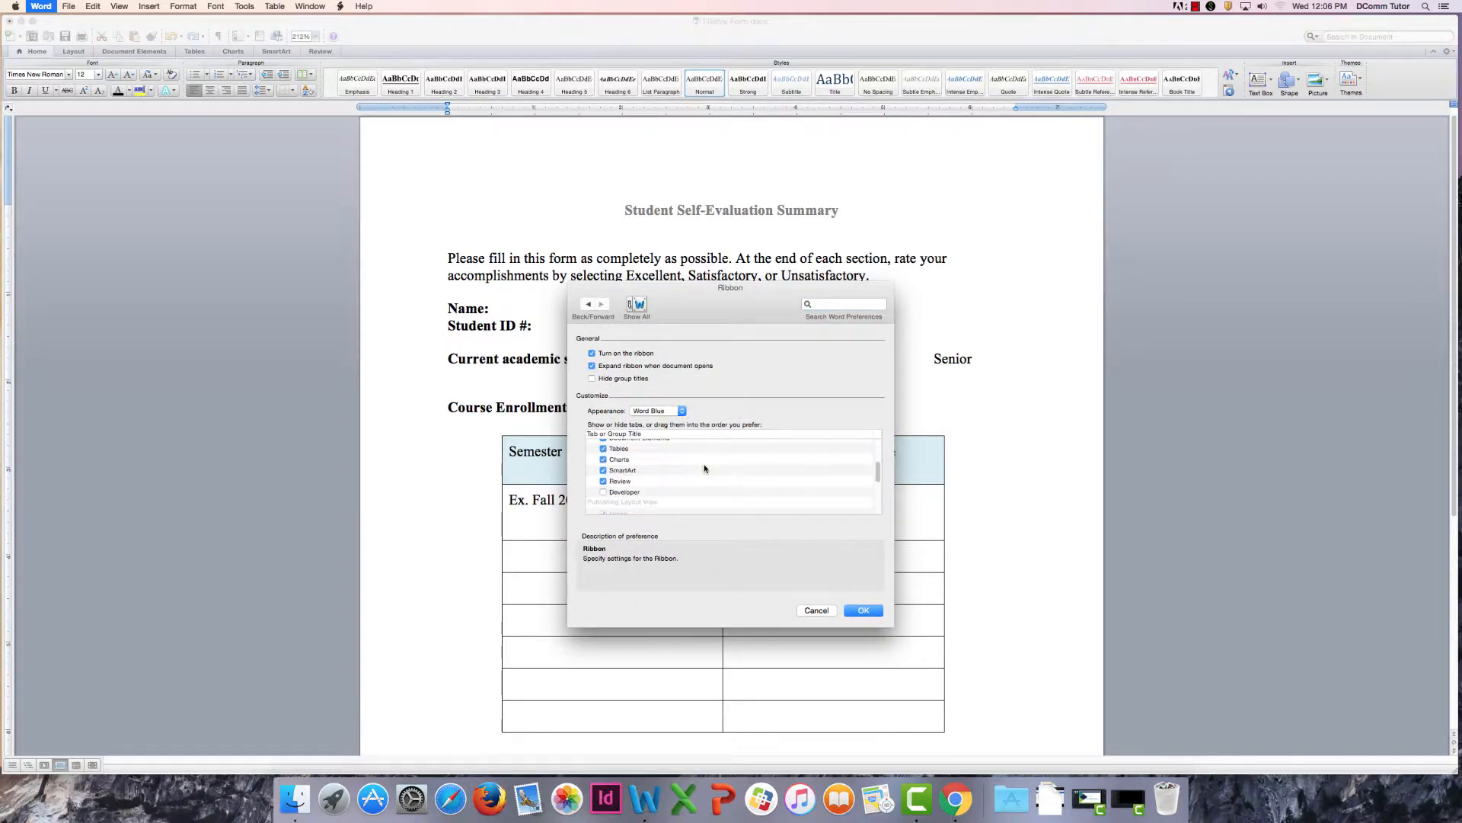
left_click(604, 492)
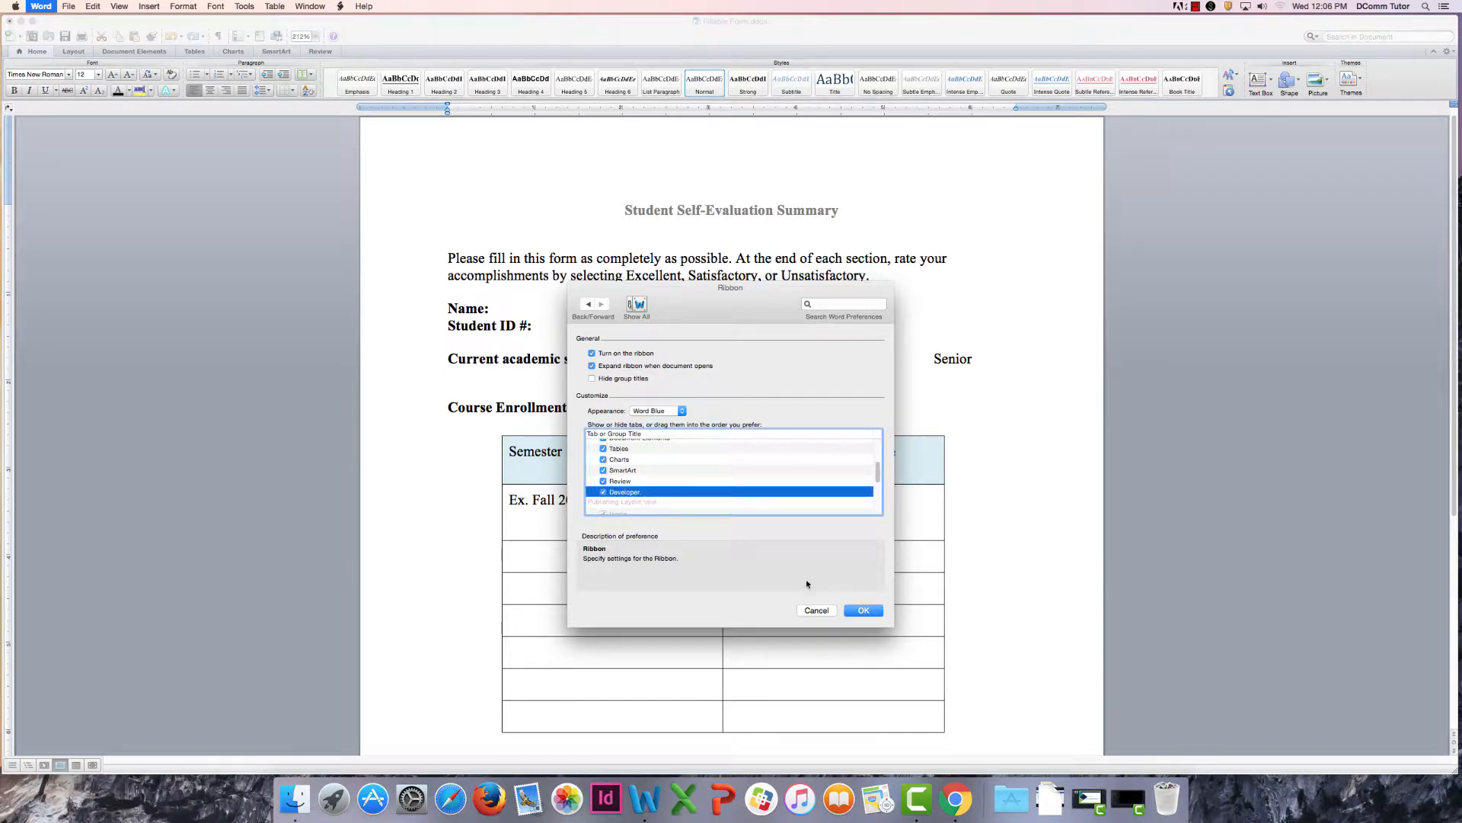
left_click(870, 611)
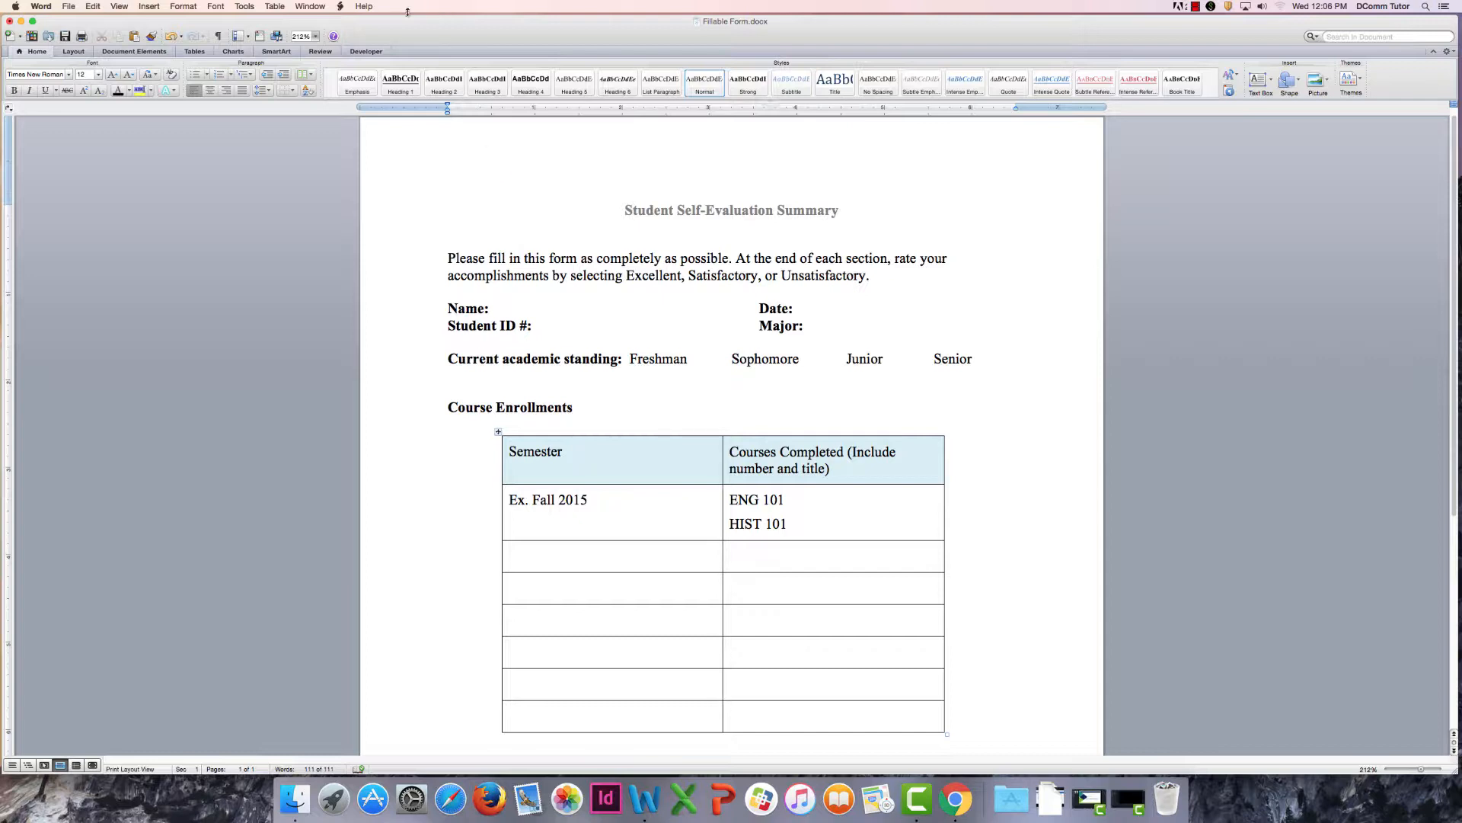
Insert text box form fields after the Name, Student ID #, Date and Major labels.
left_click(366, 52)
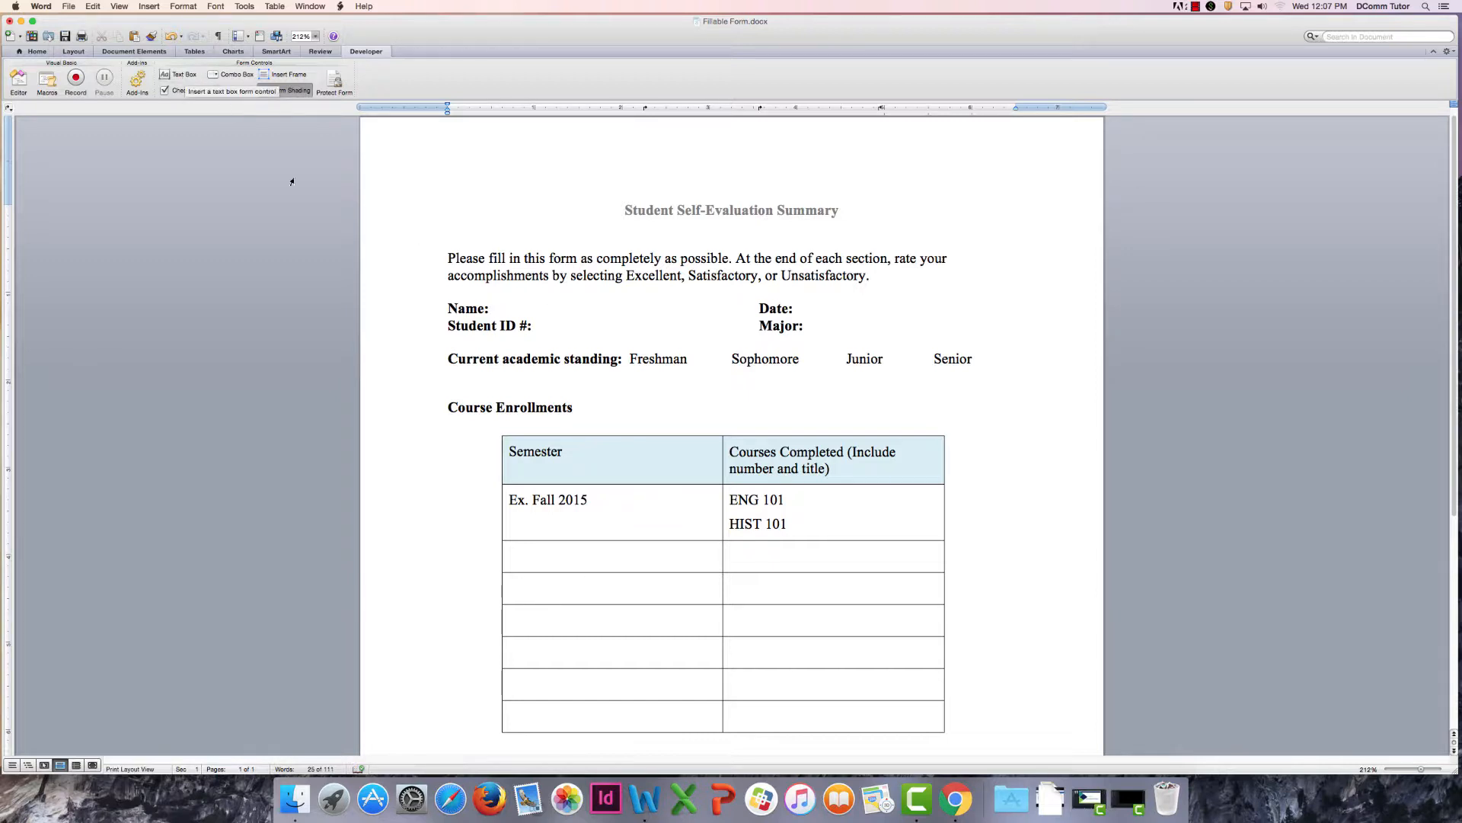
left_click(188, 78)
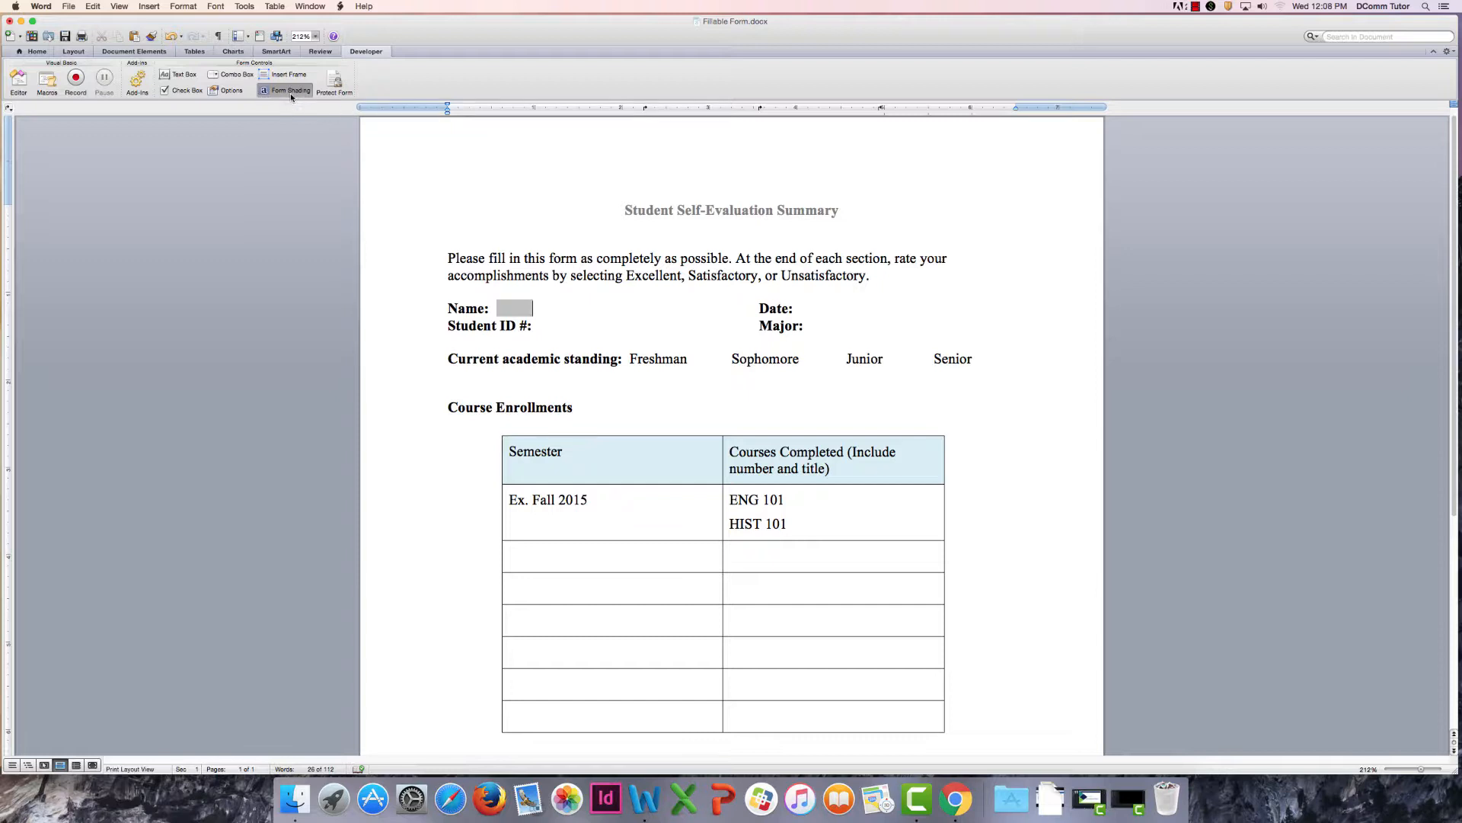
left_click(803, 308)
left_click(179, 74)
left_click(180, 74)
left_click(819, 332)
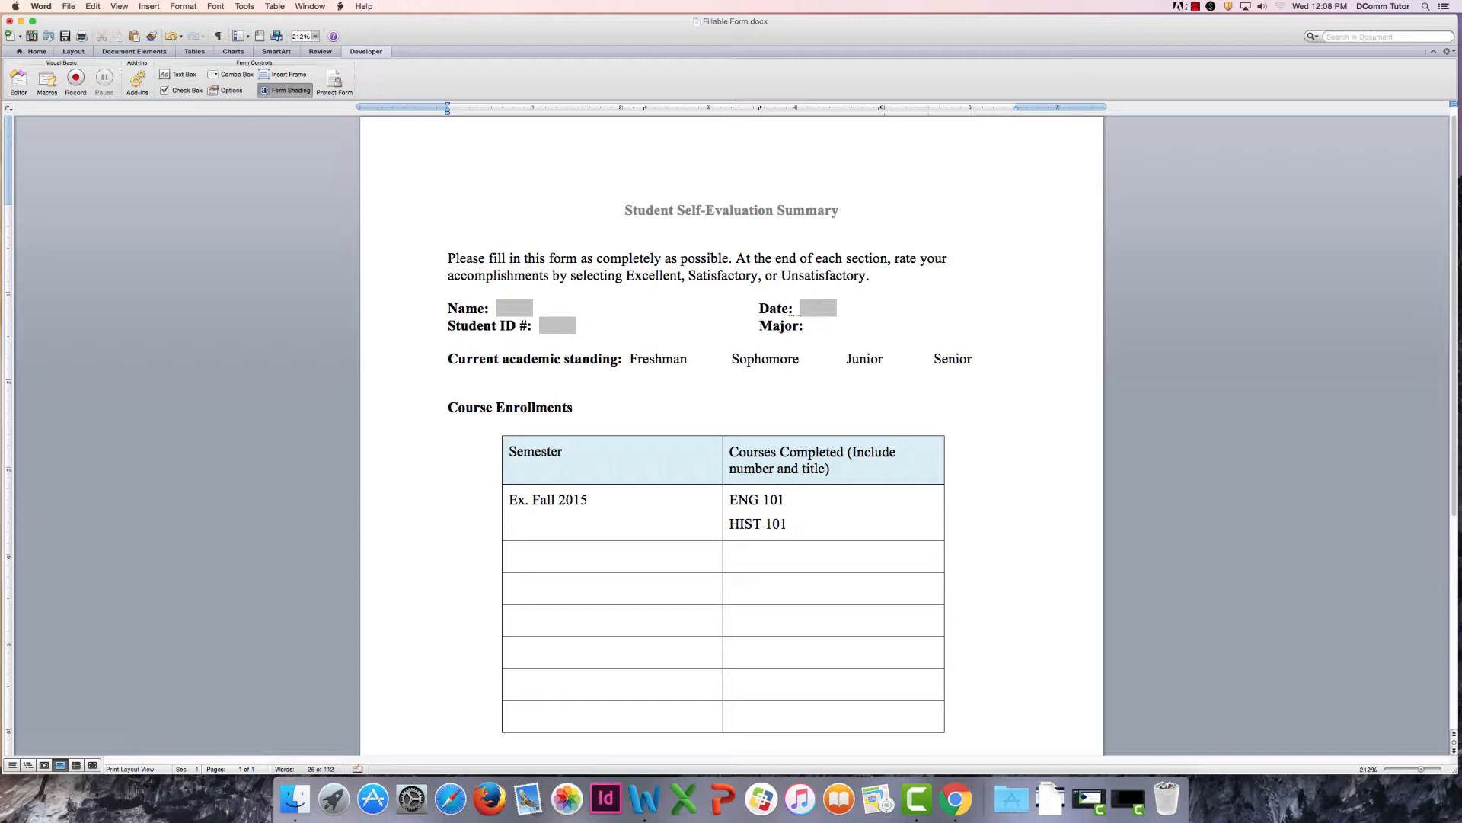
left_click(179, 74)
Insert check box form fields before Freshman, Sophomore, Junior and Senior on the academic standing line.
left_click(632, 360)
left_click(180, 93)
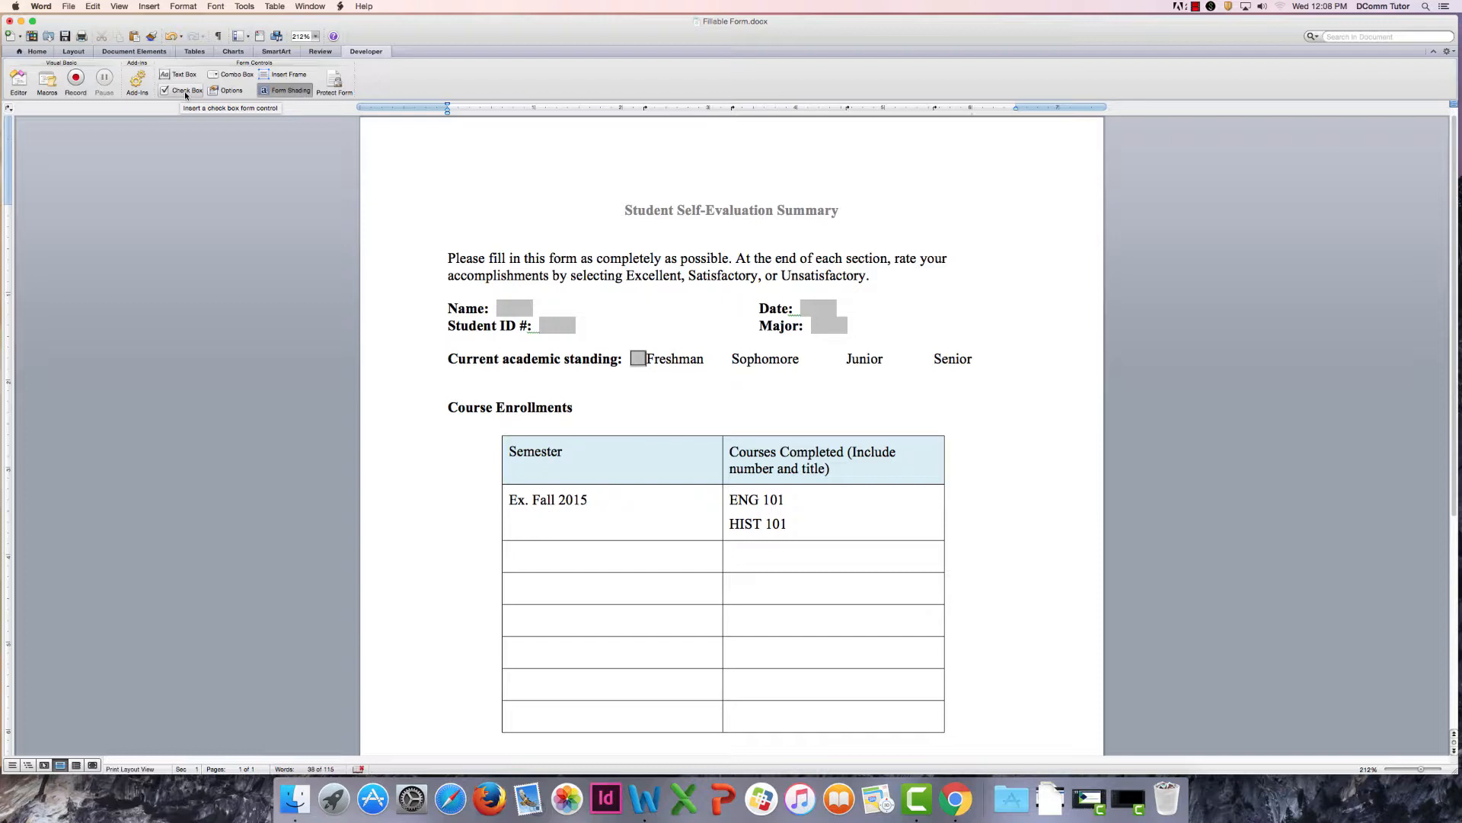
left_click(732, 361)
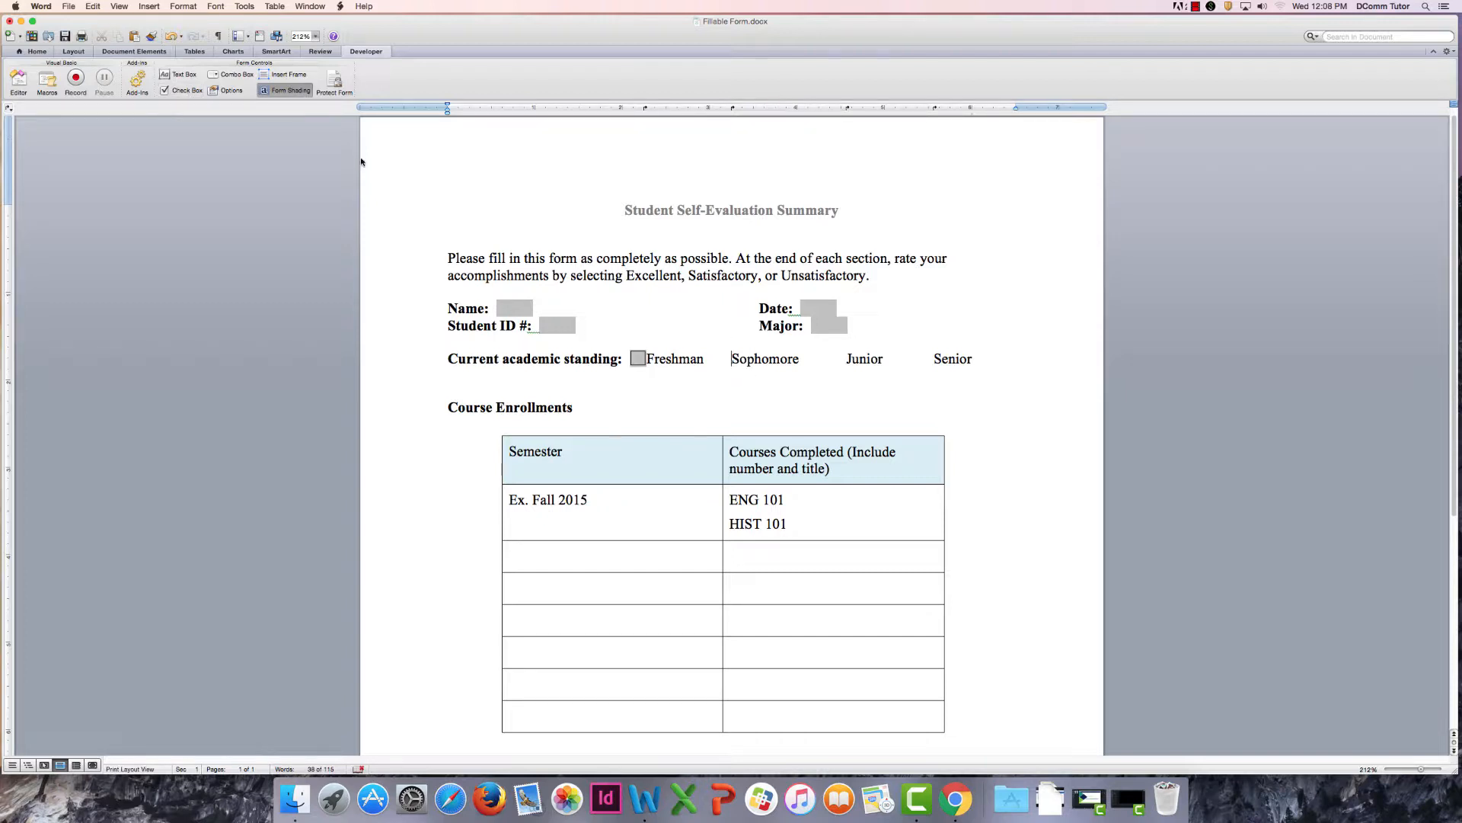
left_click(184, 93)
left_click(846, 359)
left_click(182, 91)
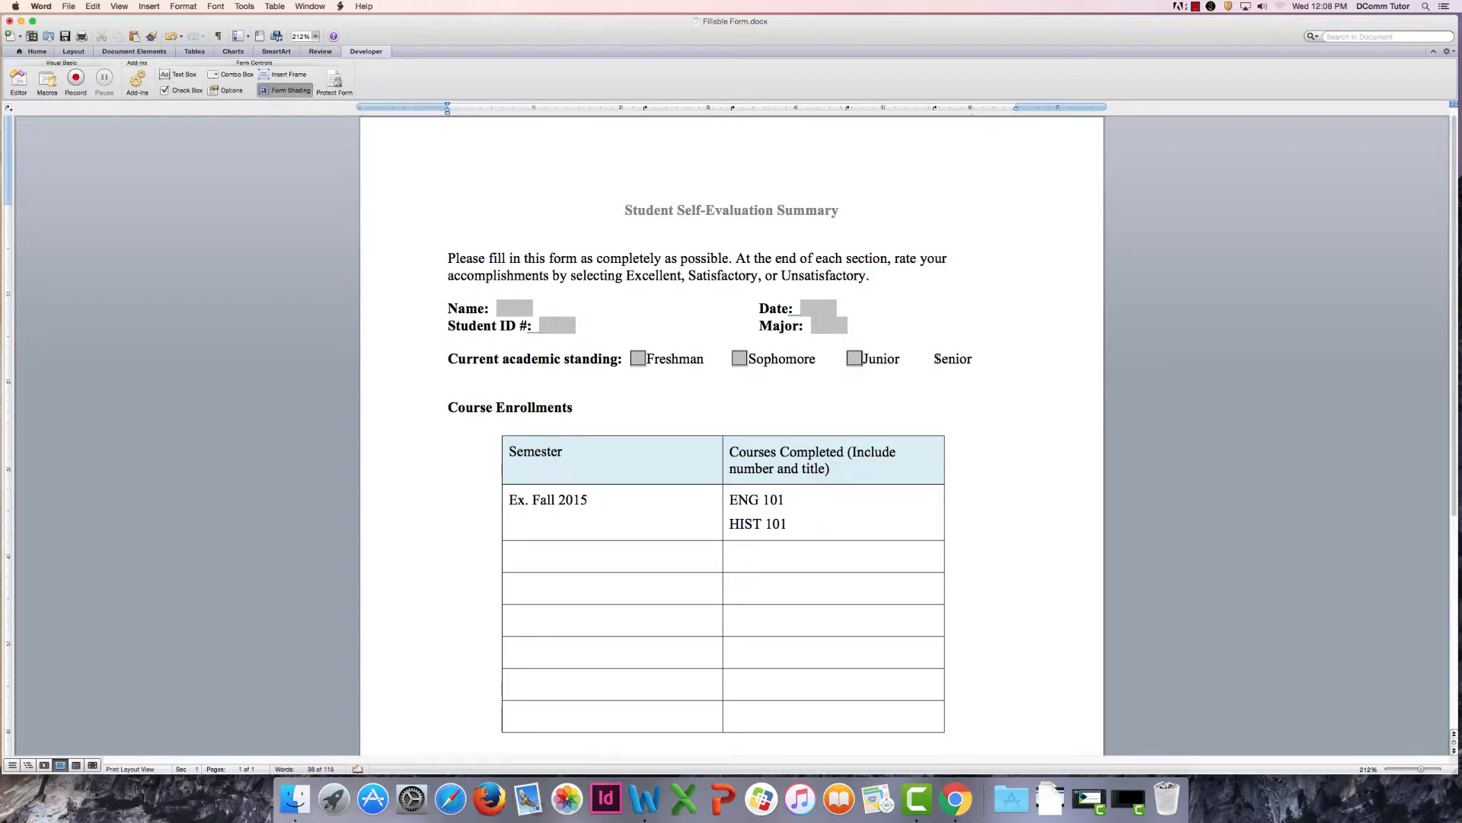
left_click(182, 90)
Insert a combo box form field after "Self-evaluation rating:" and add "Select One" as its first drop-down item.
scroll(815, 493, "down", 5)
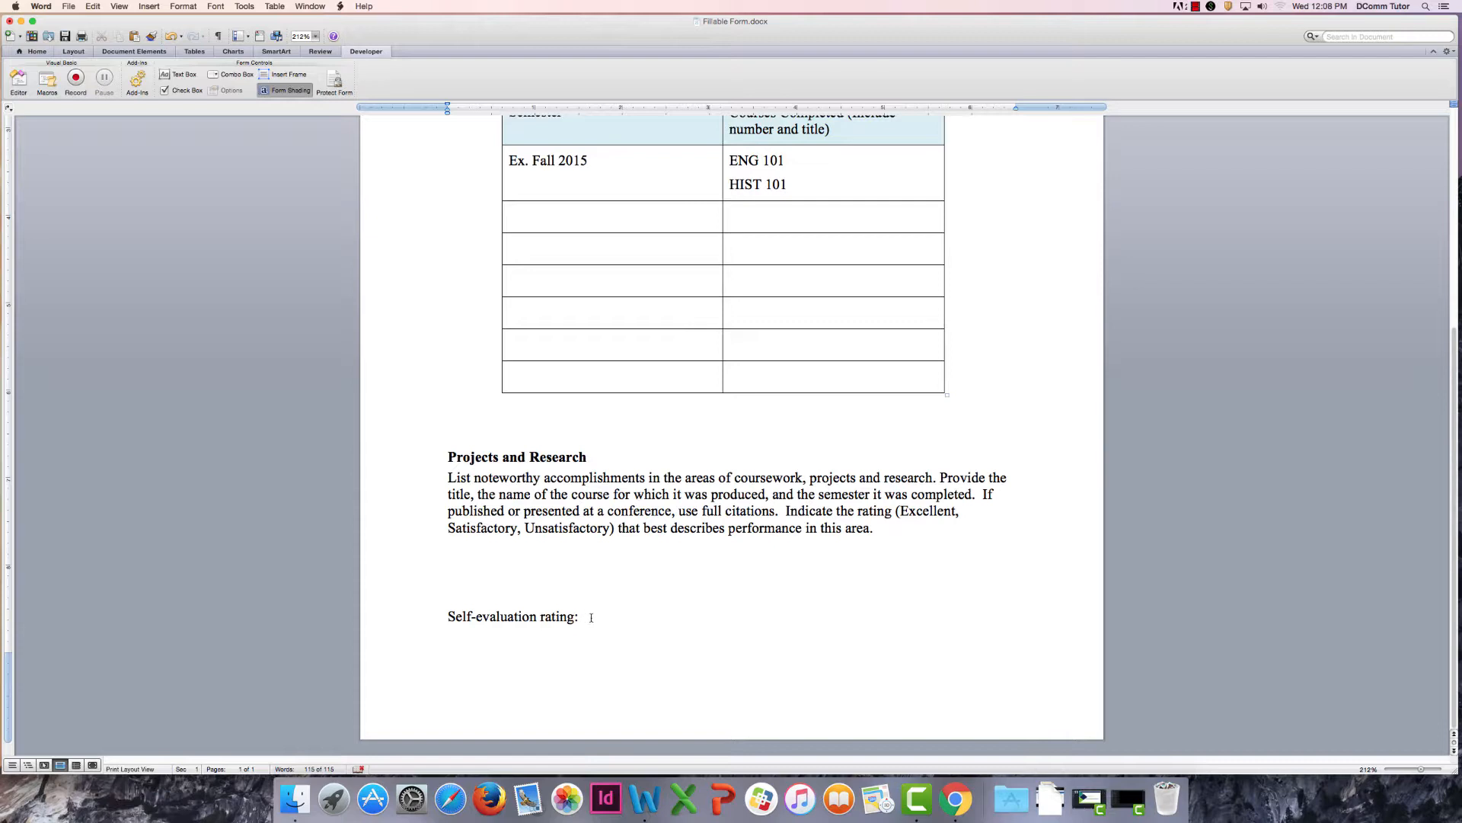
left_click(229, 74)
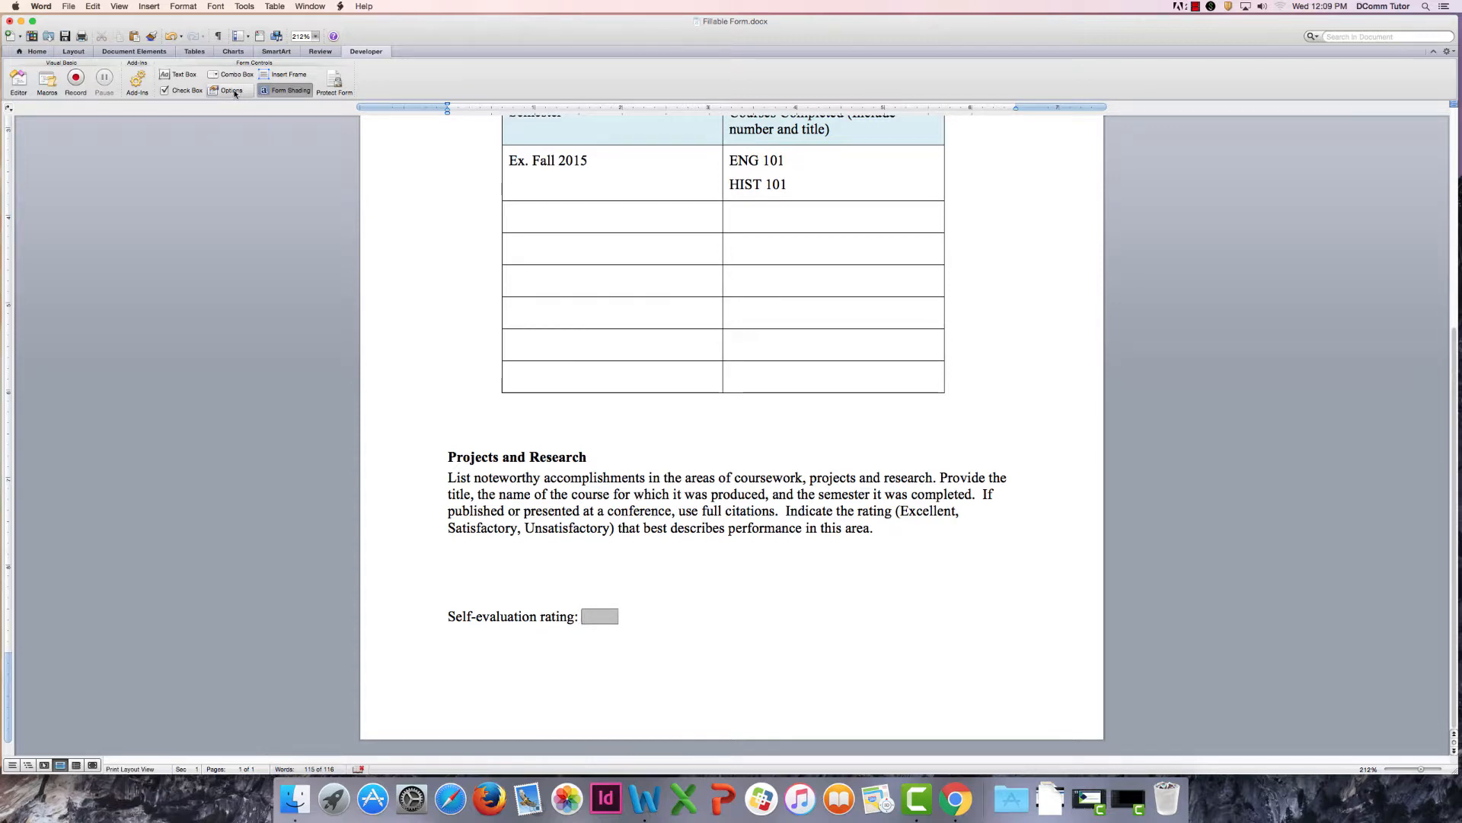
left_click(233, 91)
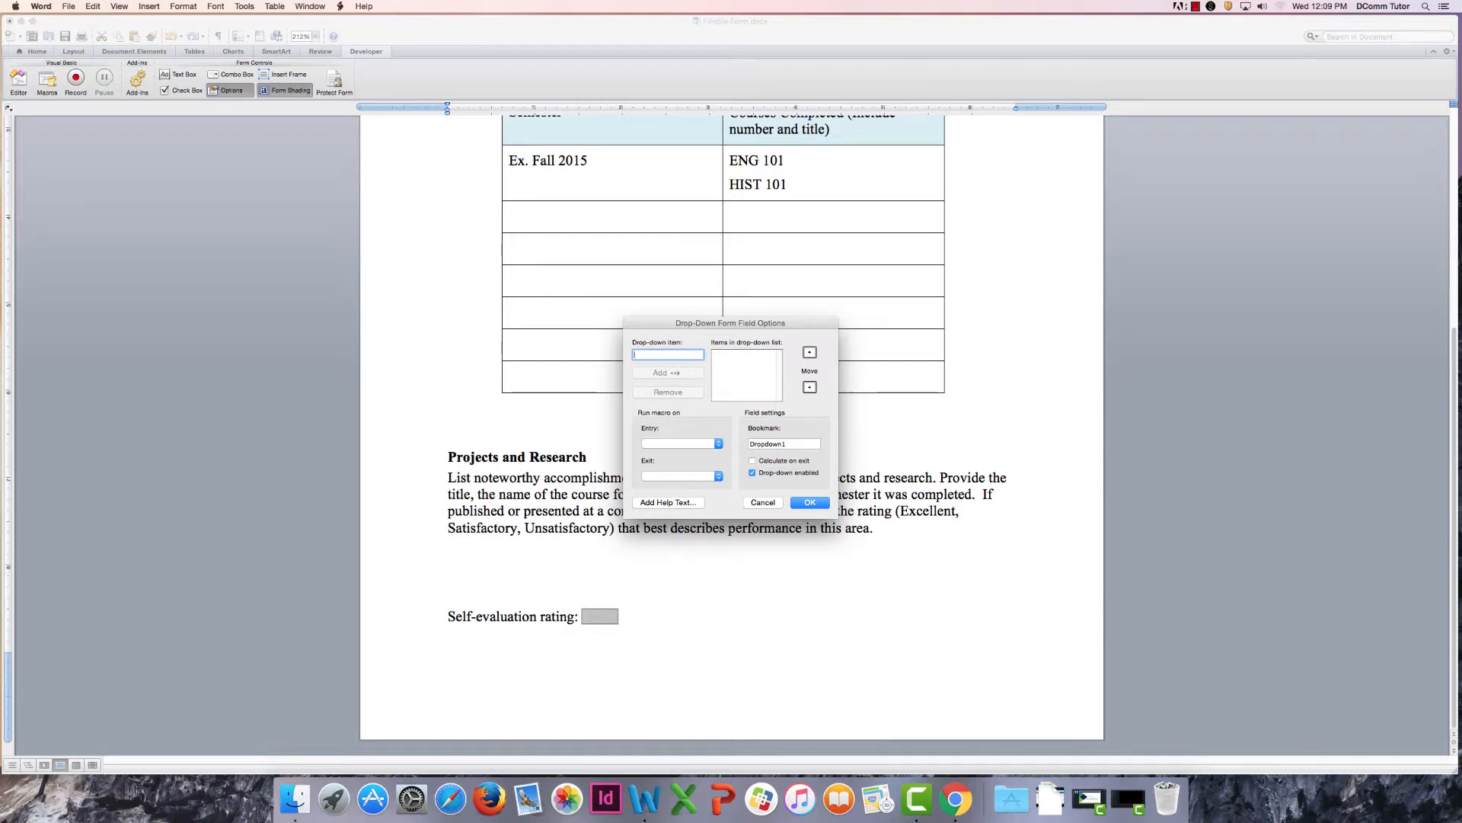
type("Select One")
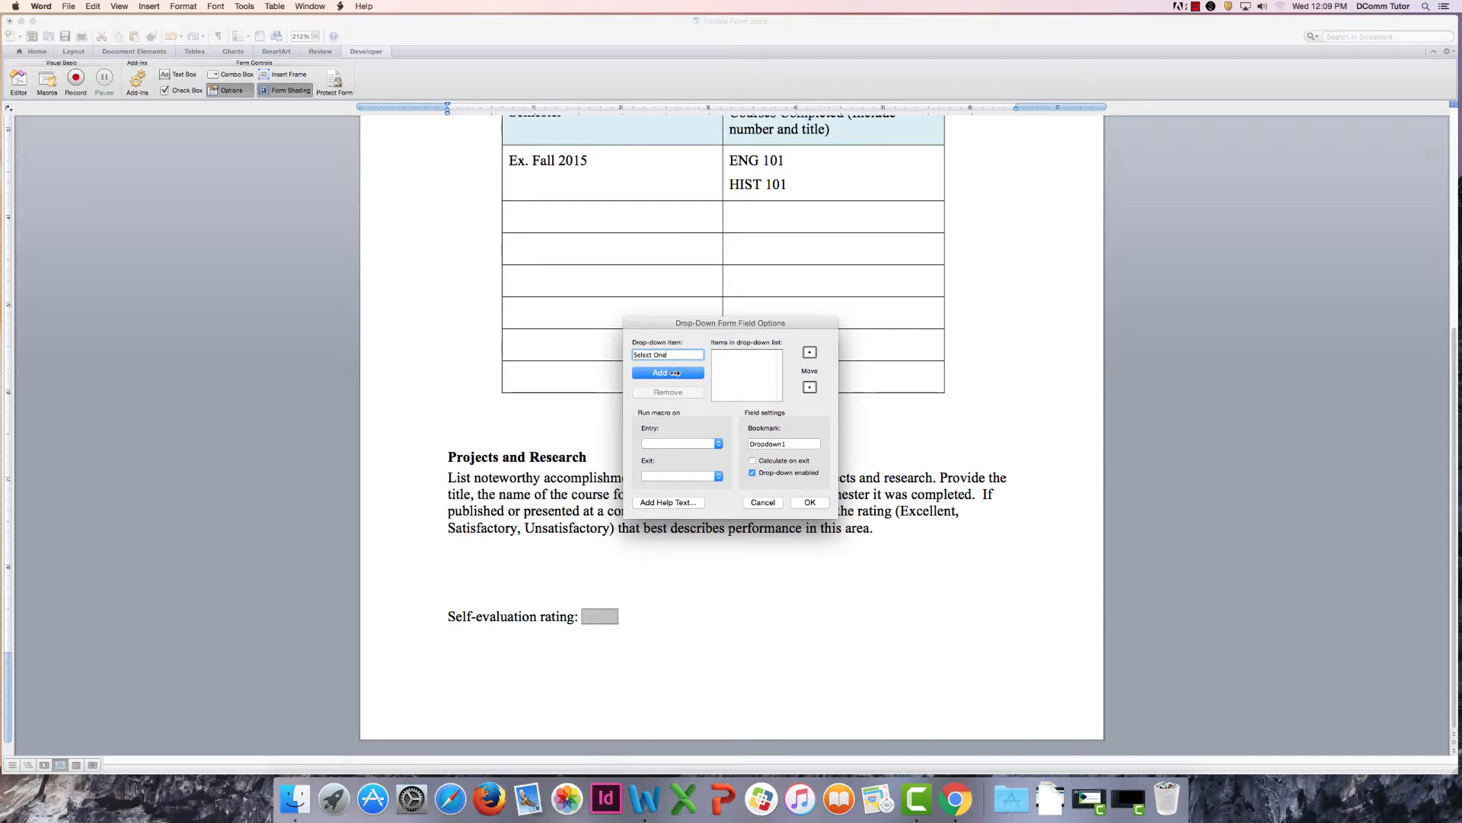
left_click(662, 374)
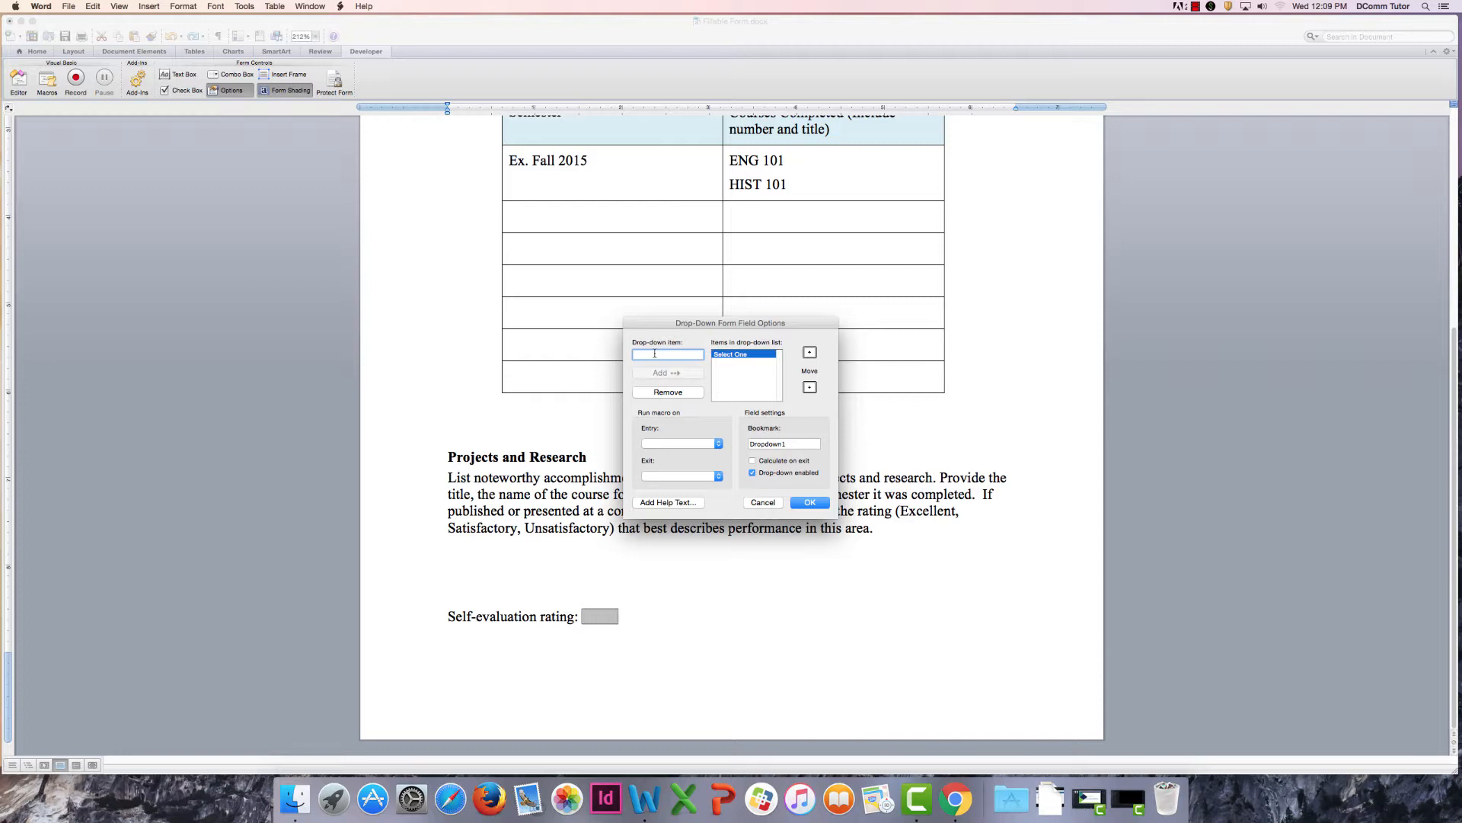
Add Excellent, Satisfactory and Unsatisfactory, in that order, to the rating field's drop-down items and accept the field options.
type("Exce")
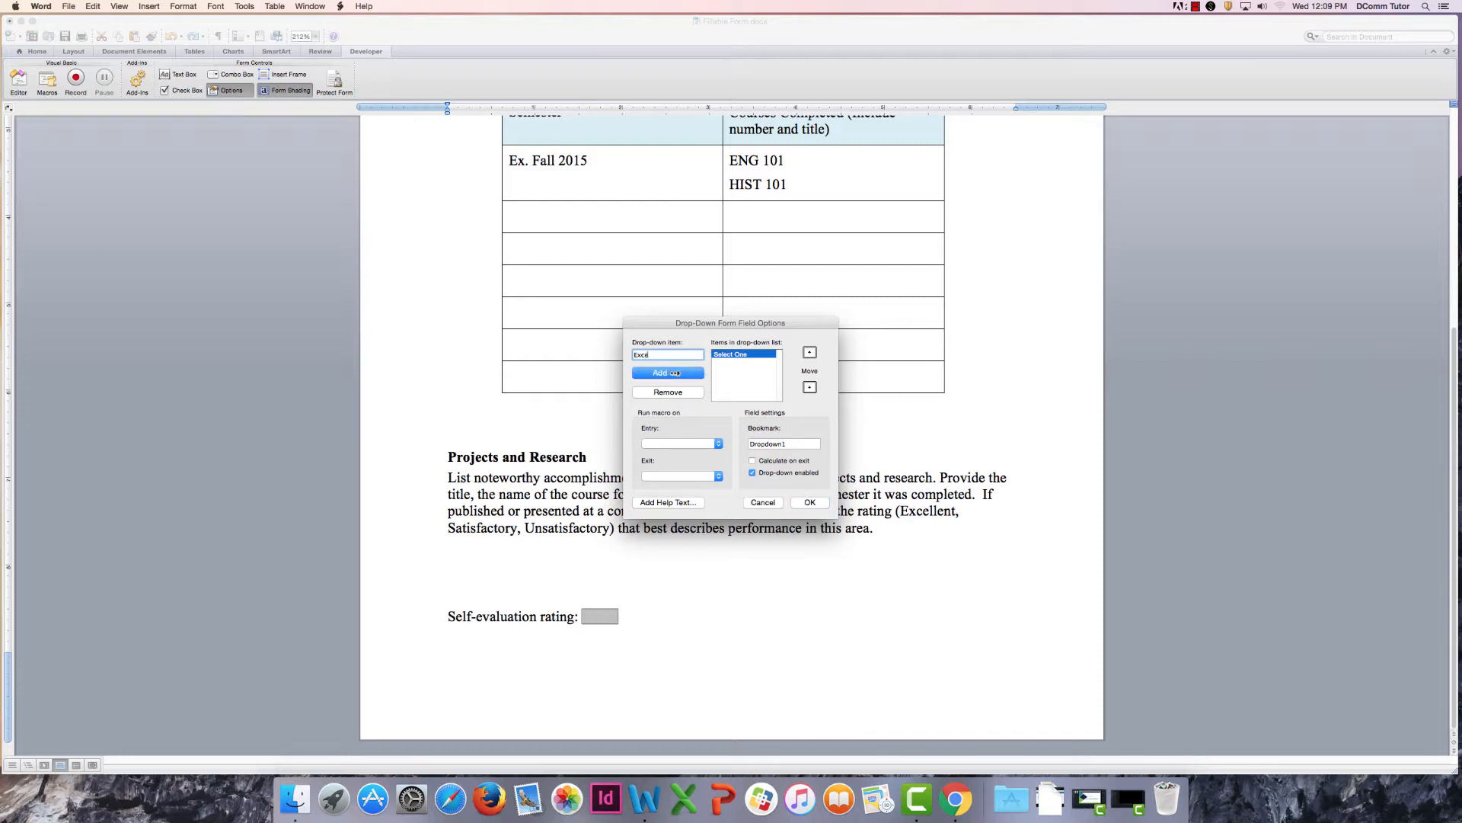
type("llent")
left_click(662, 372)
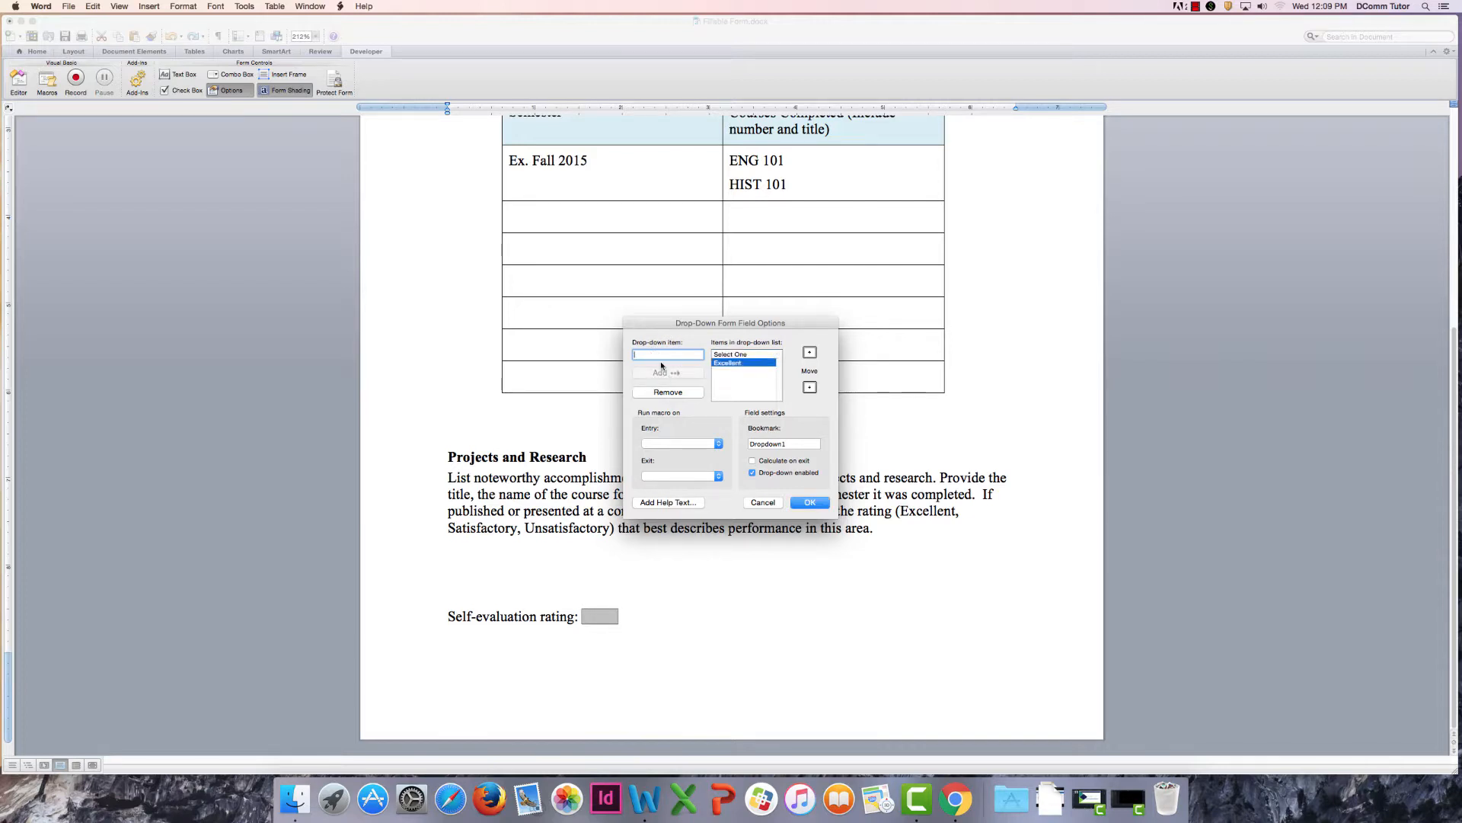
type("Sa")
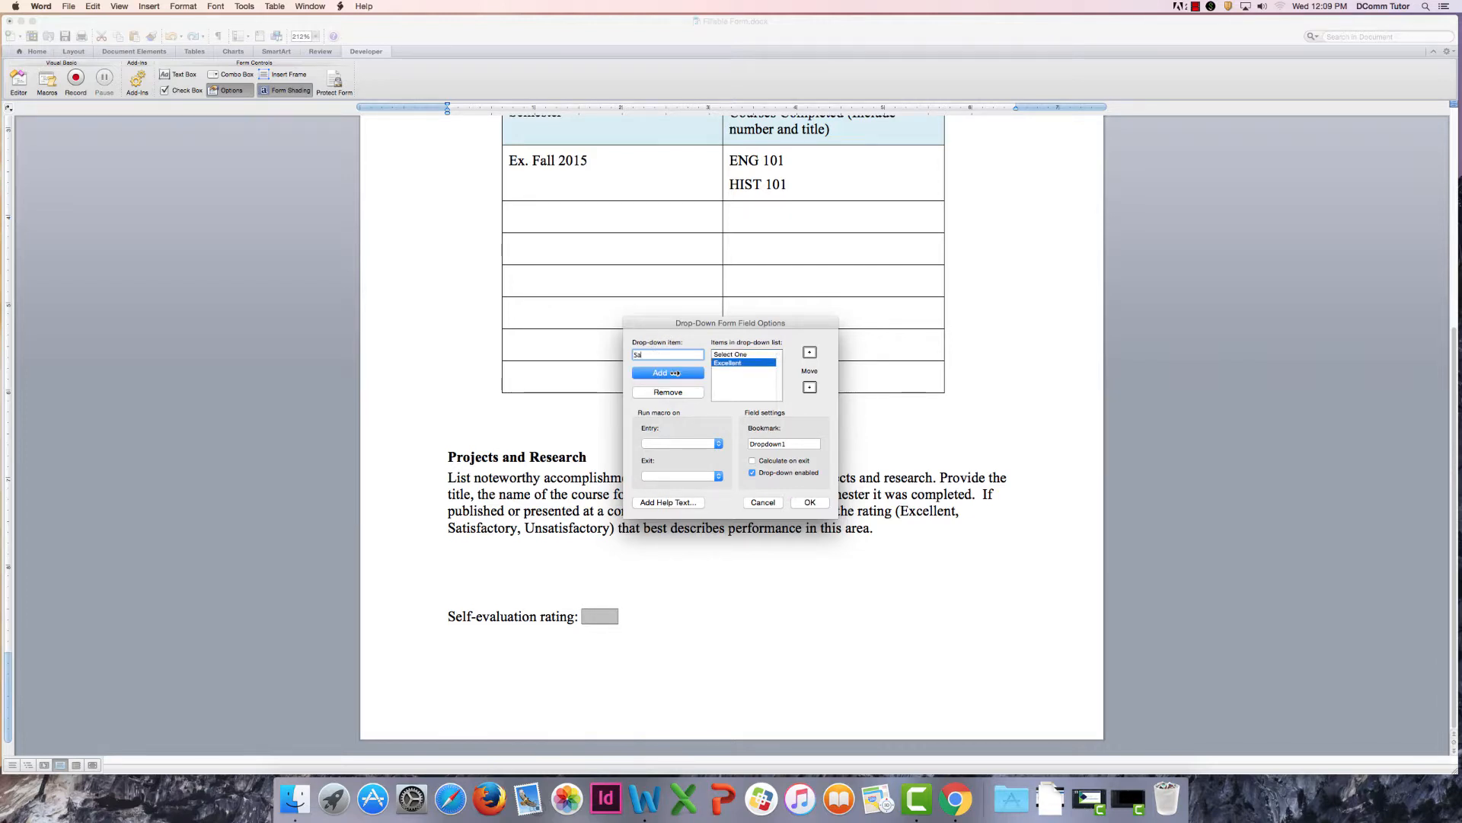
type("tisfactory")
left_click(675, 372)
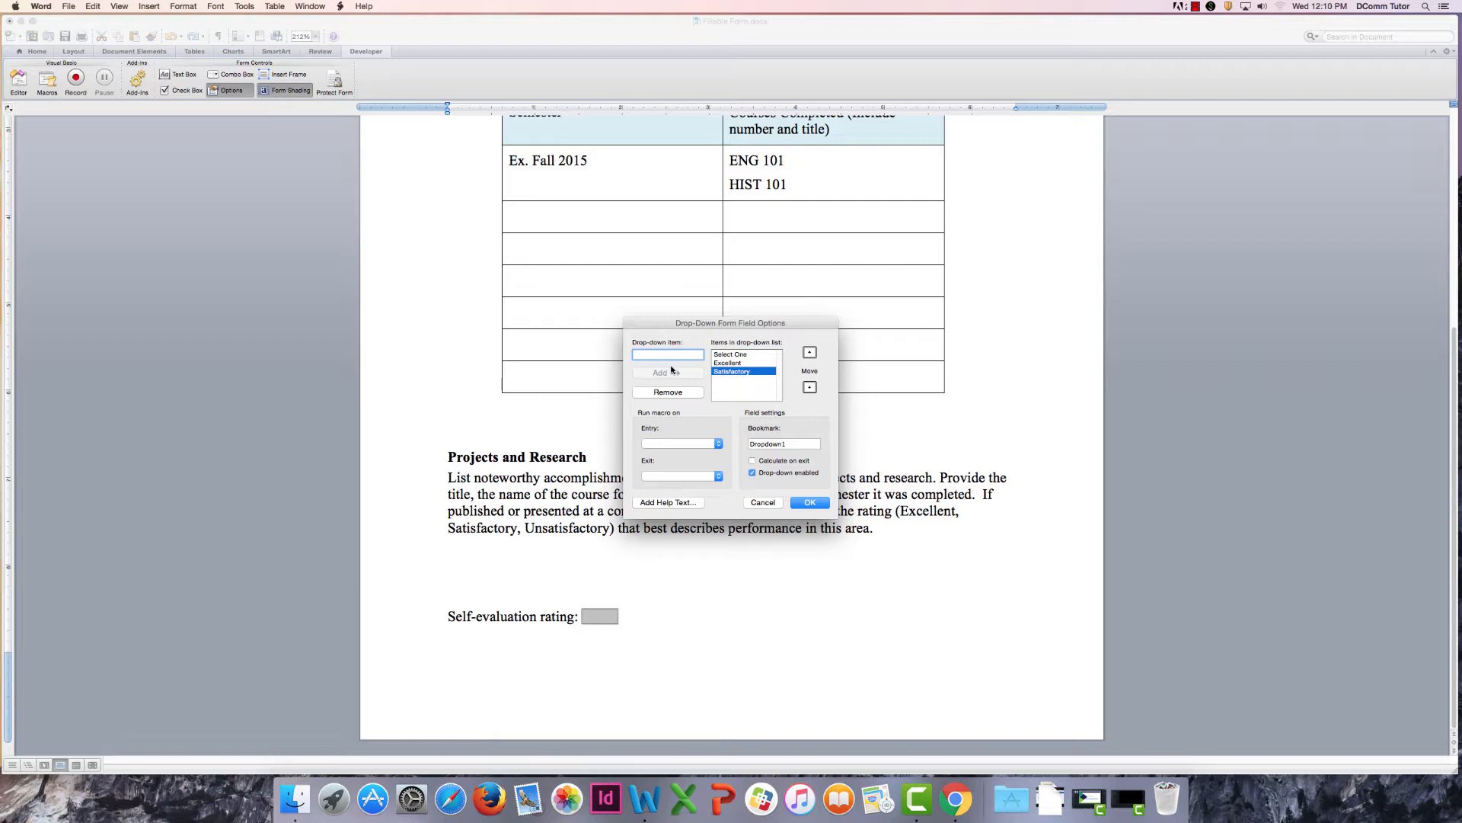
type("Unsatis")
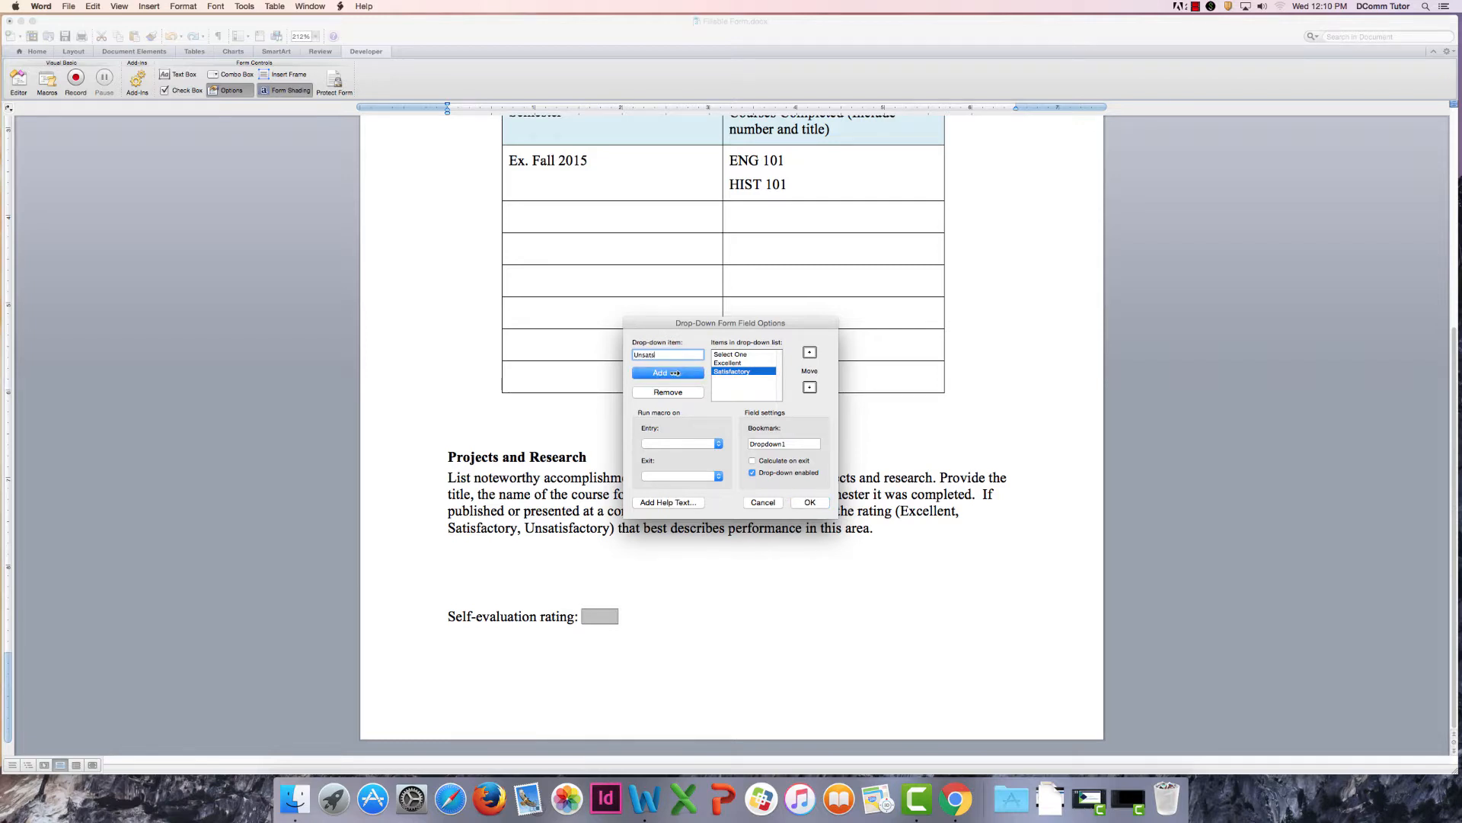
type("factory")
left_click(660, 373)
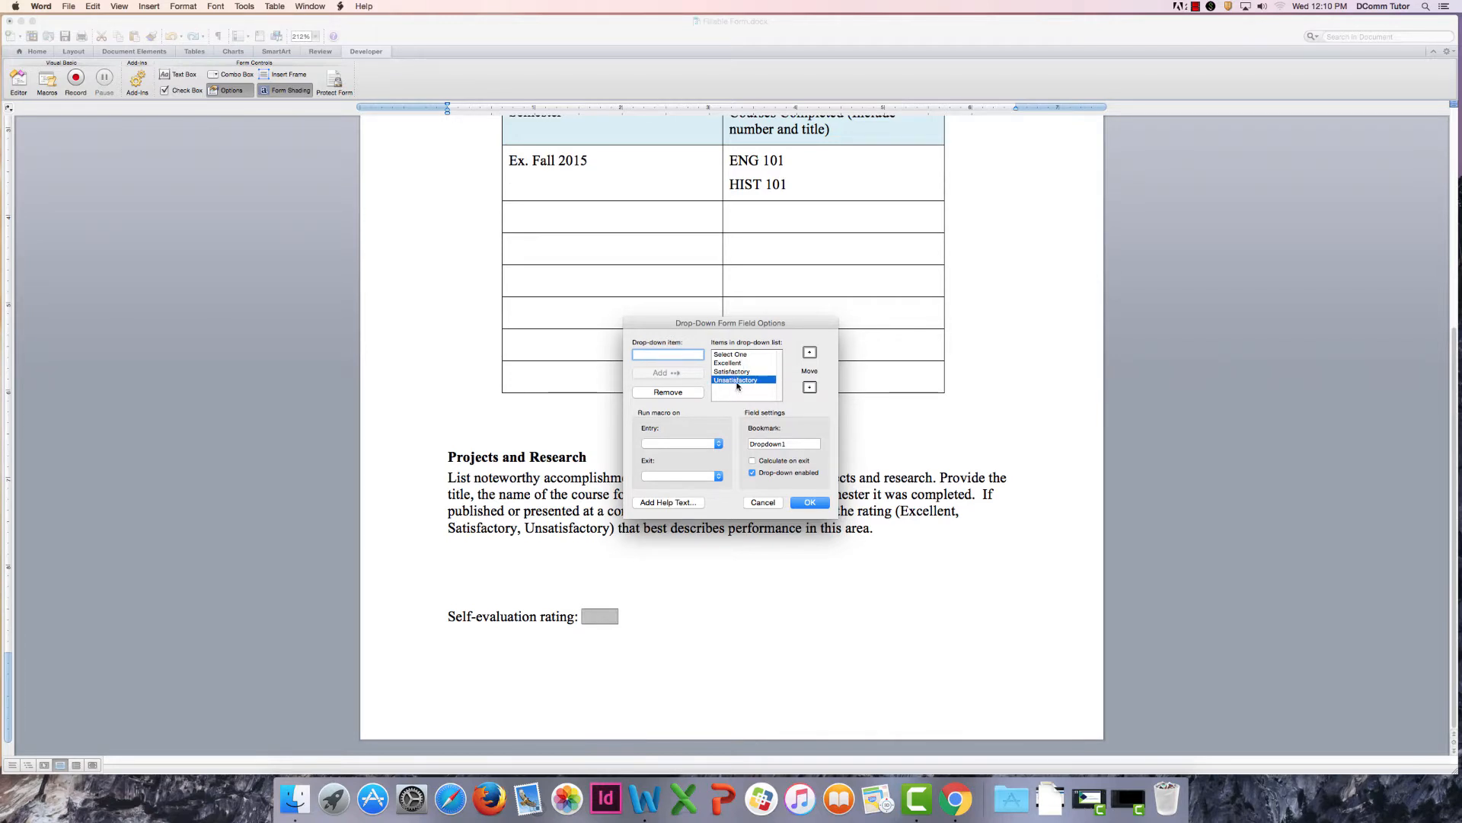
left_click(810, 353)
left_click(808, 390)
left_click(810, 503)
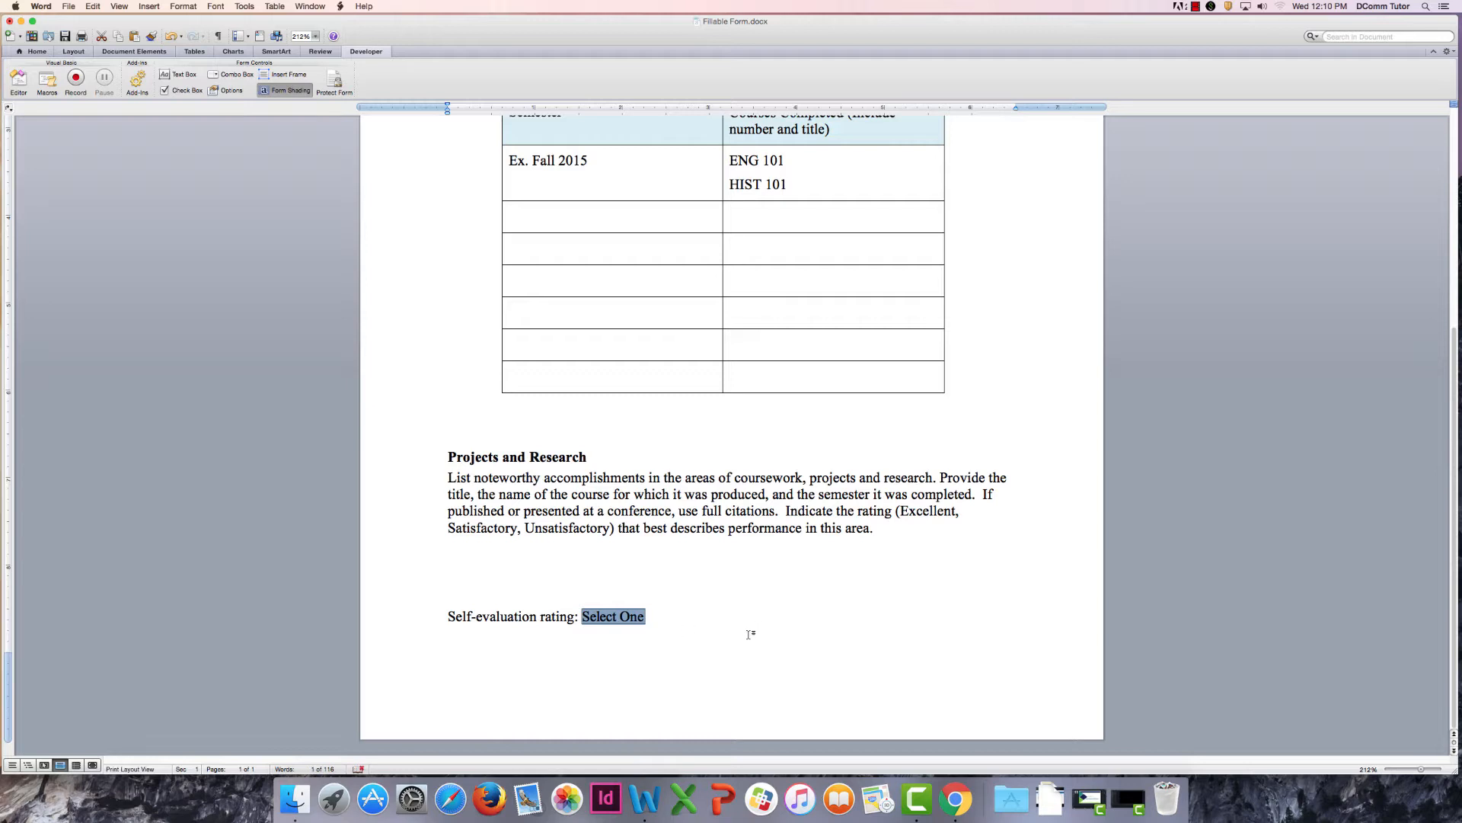
Protect the form so that only its fields can be filled in.
scroll(749, 633, "up", 10)
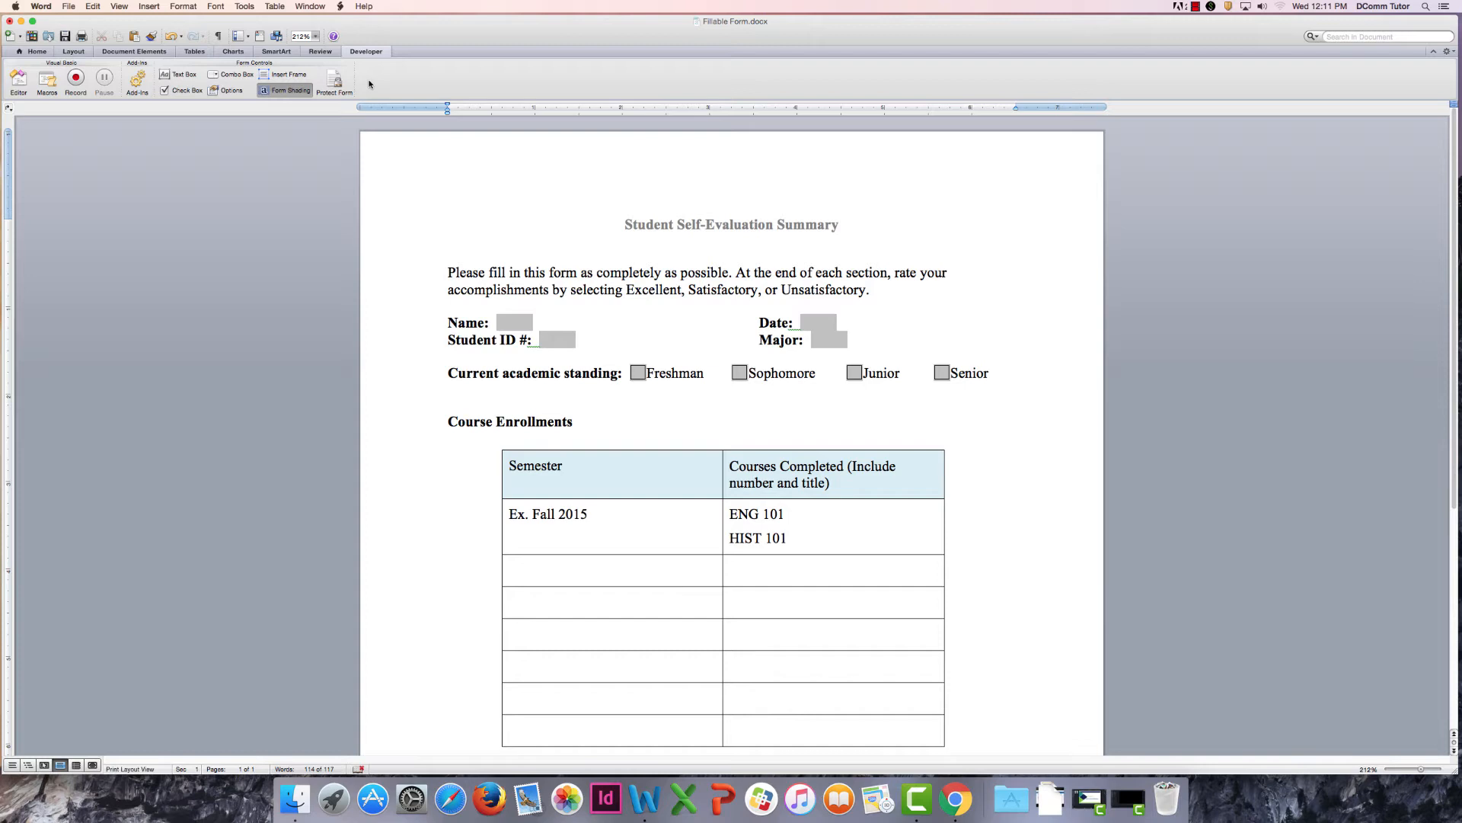
left_click(334, 80)
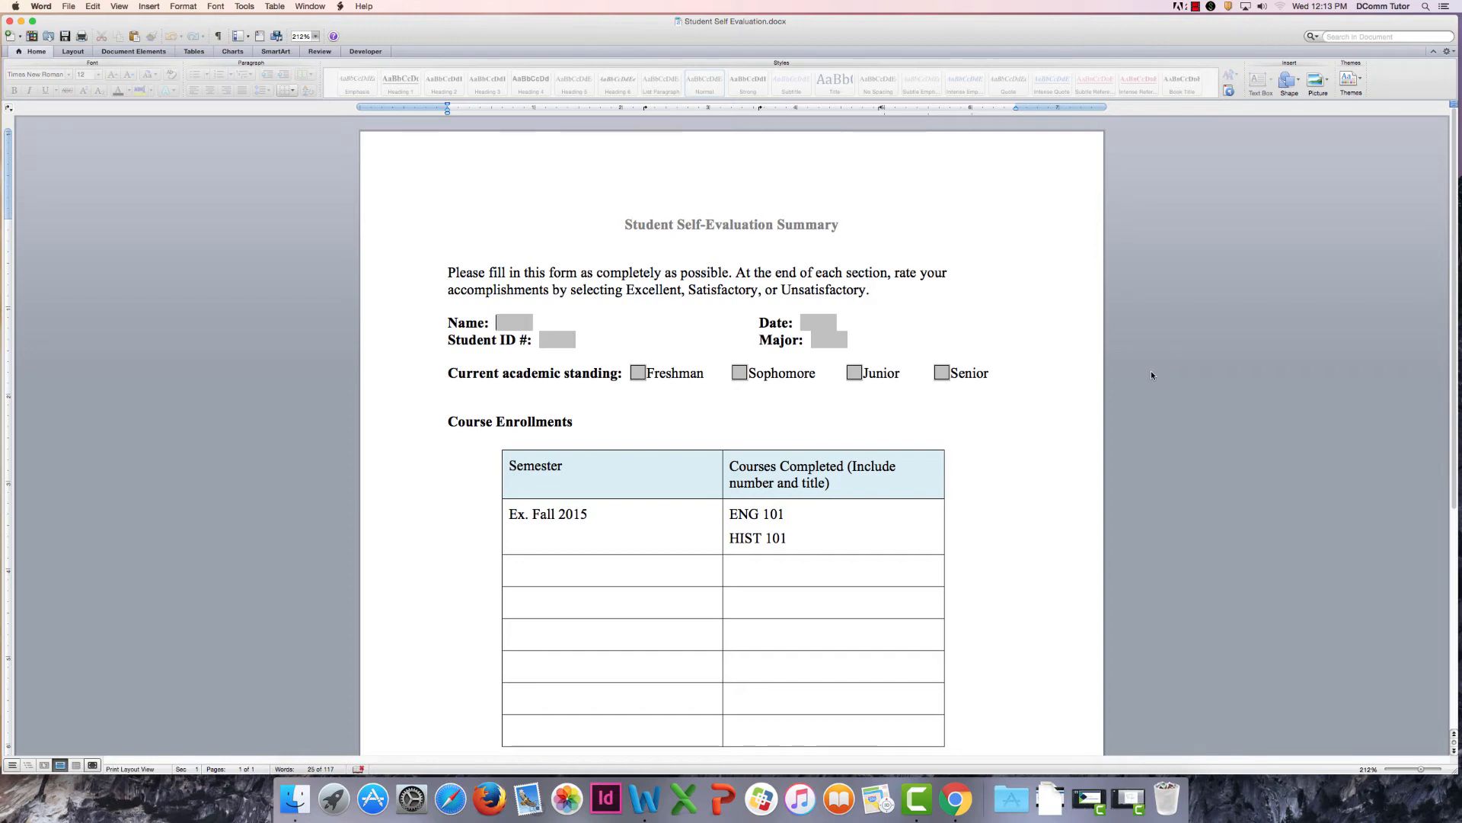
Enter the student's full name in the Name field and mark Senior as the current academic standing.
left_click(512, 321)
type("Cynthia Martin")
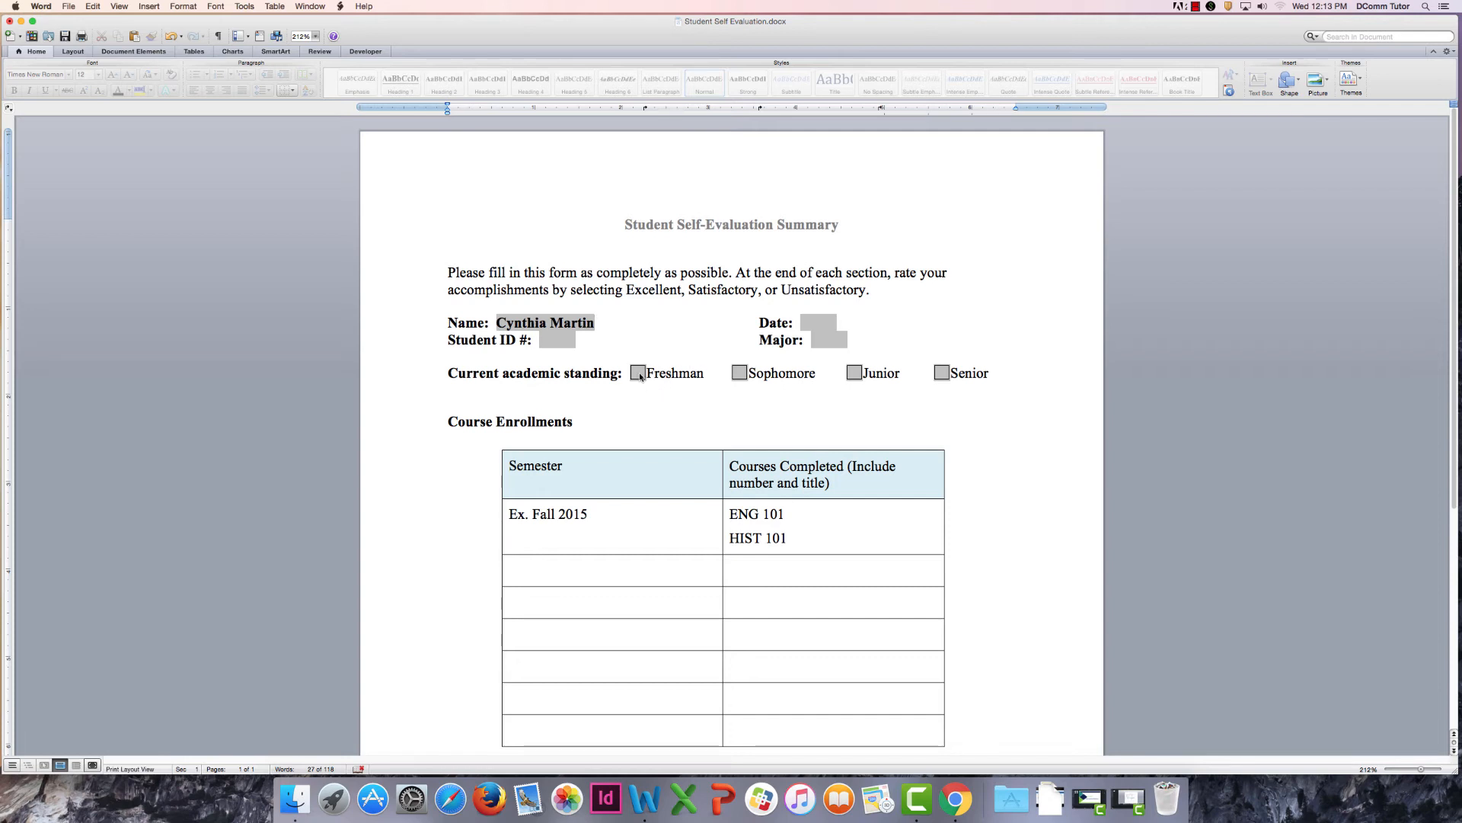
left_click(942, 373)
Set the self-evaluation rating under Projects and Research to Excellent.
scroll(792, 442, "down", 5)
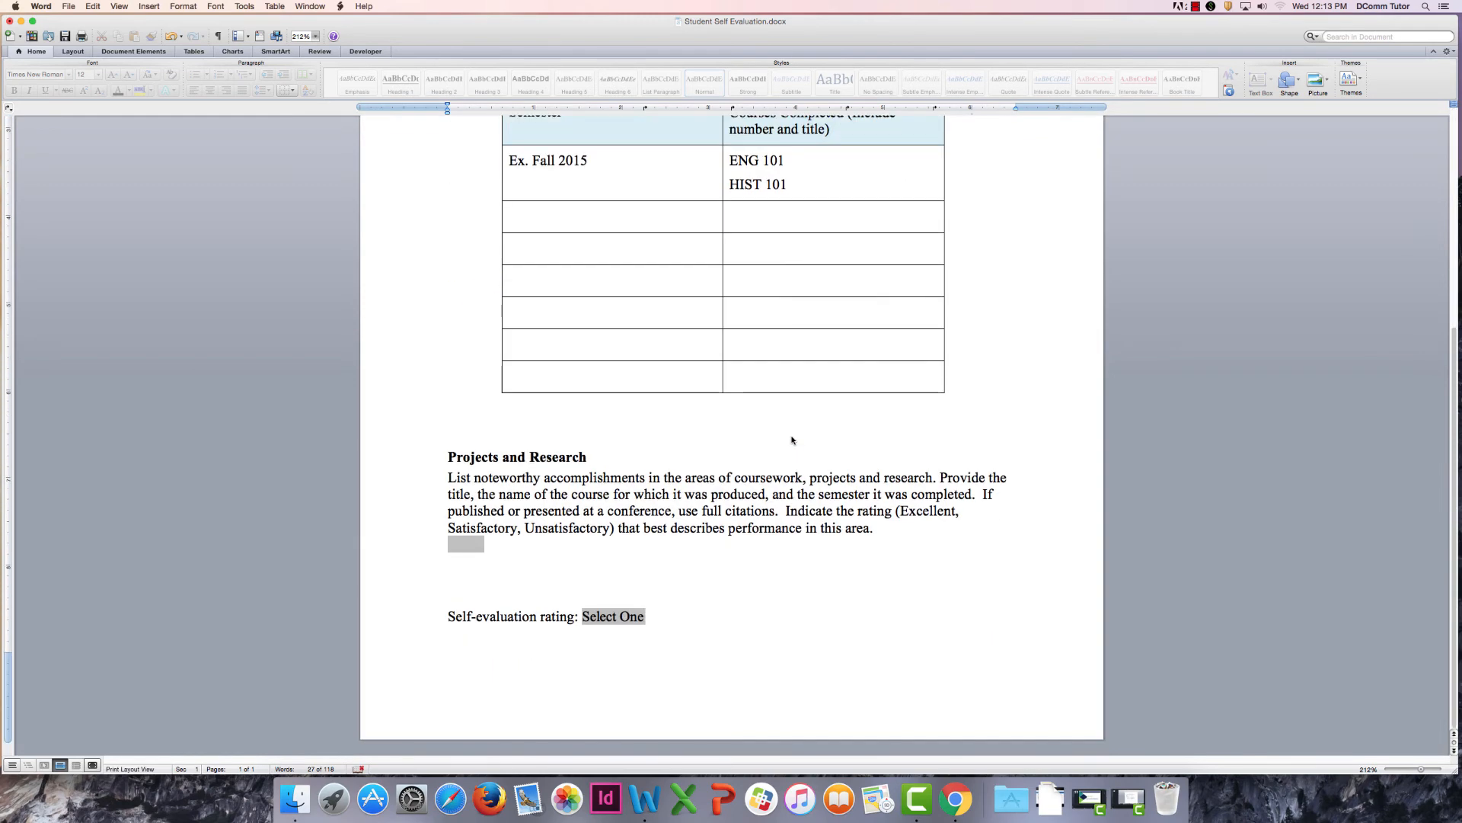
left_click(638, 621)
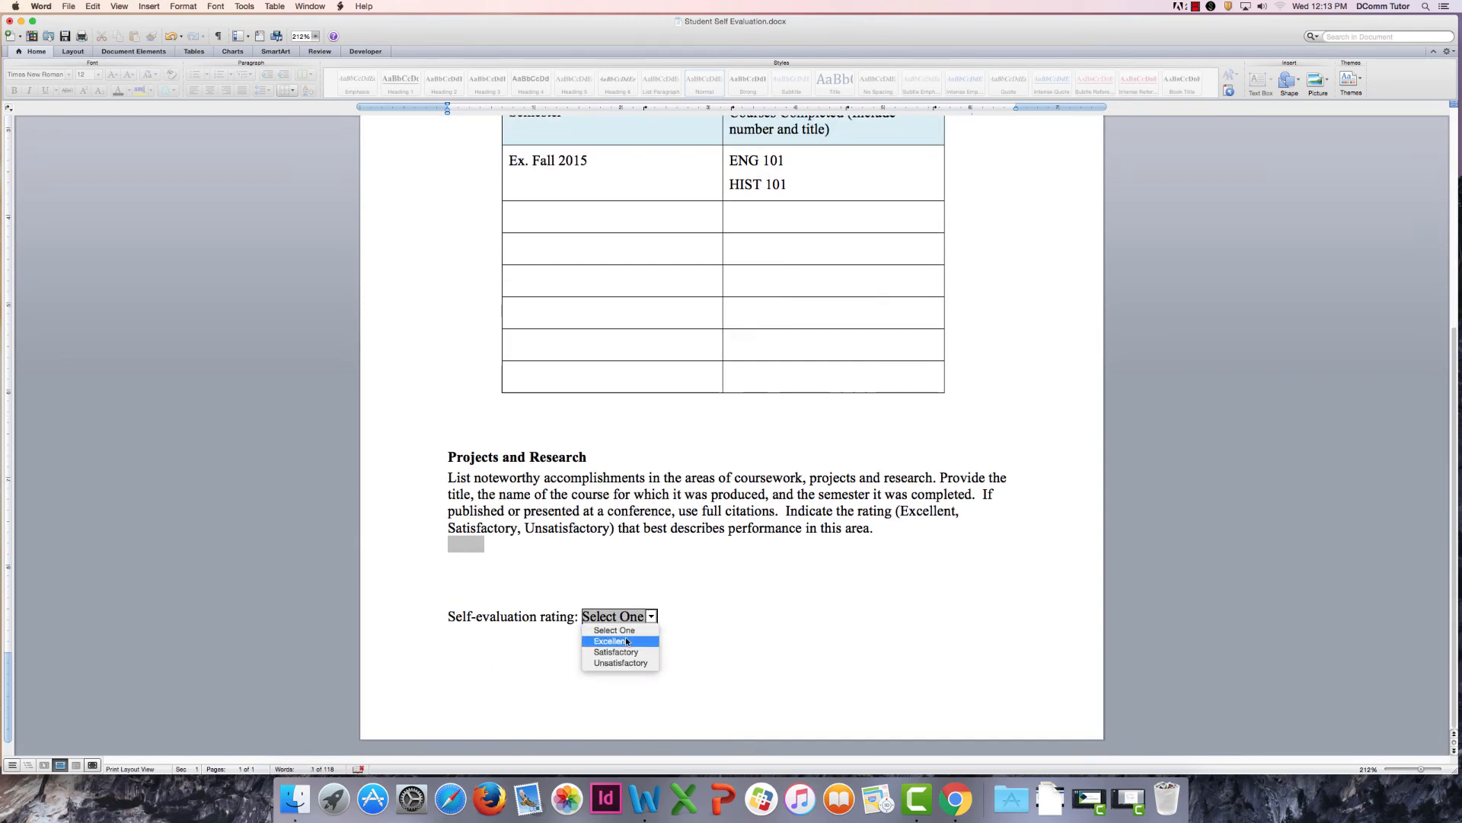
left_click(626, 641)
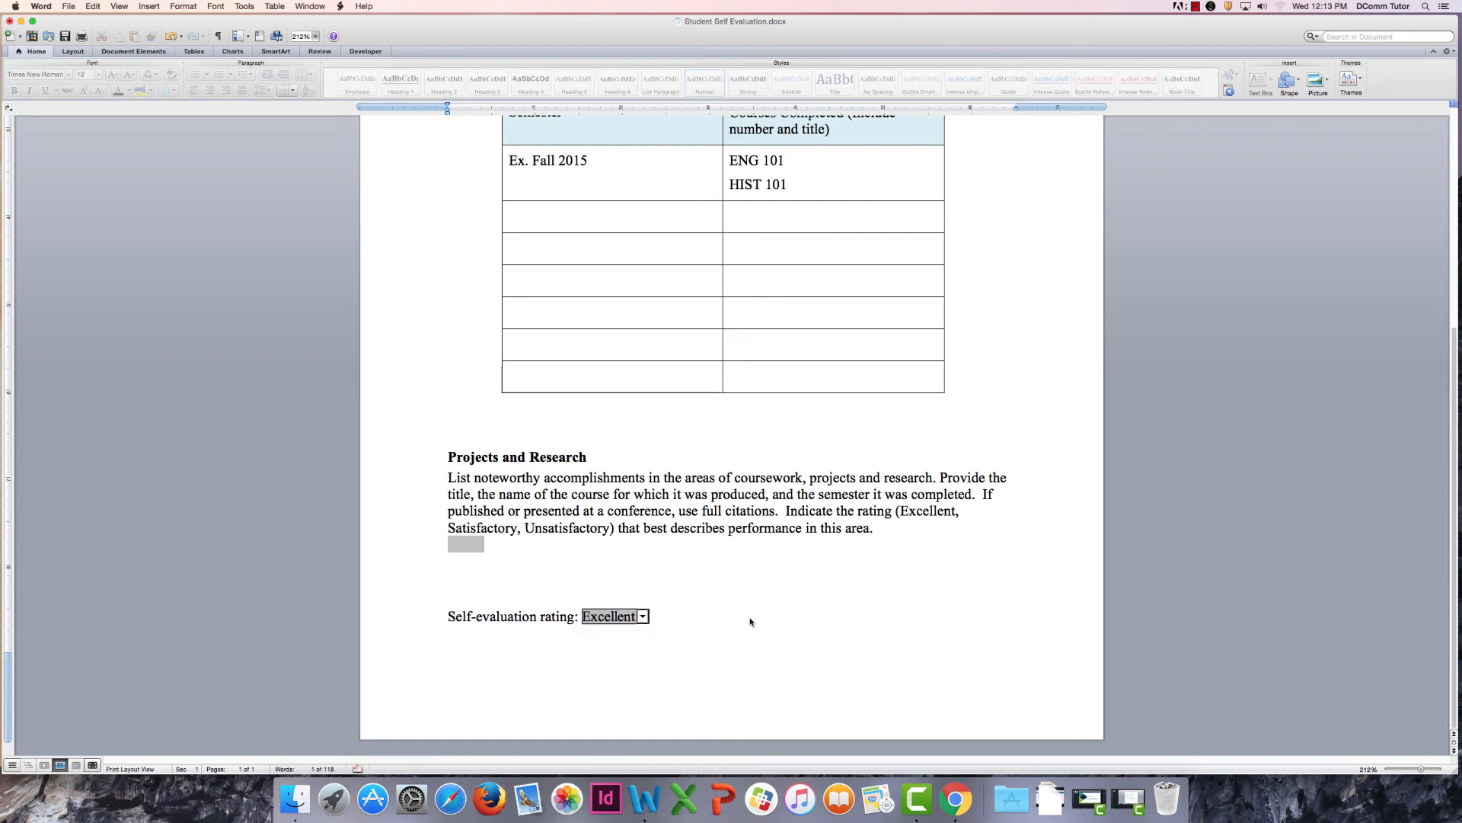